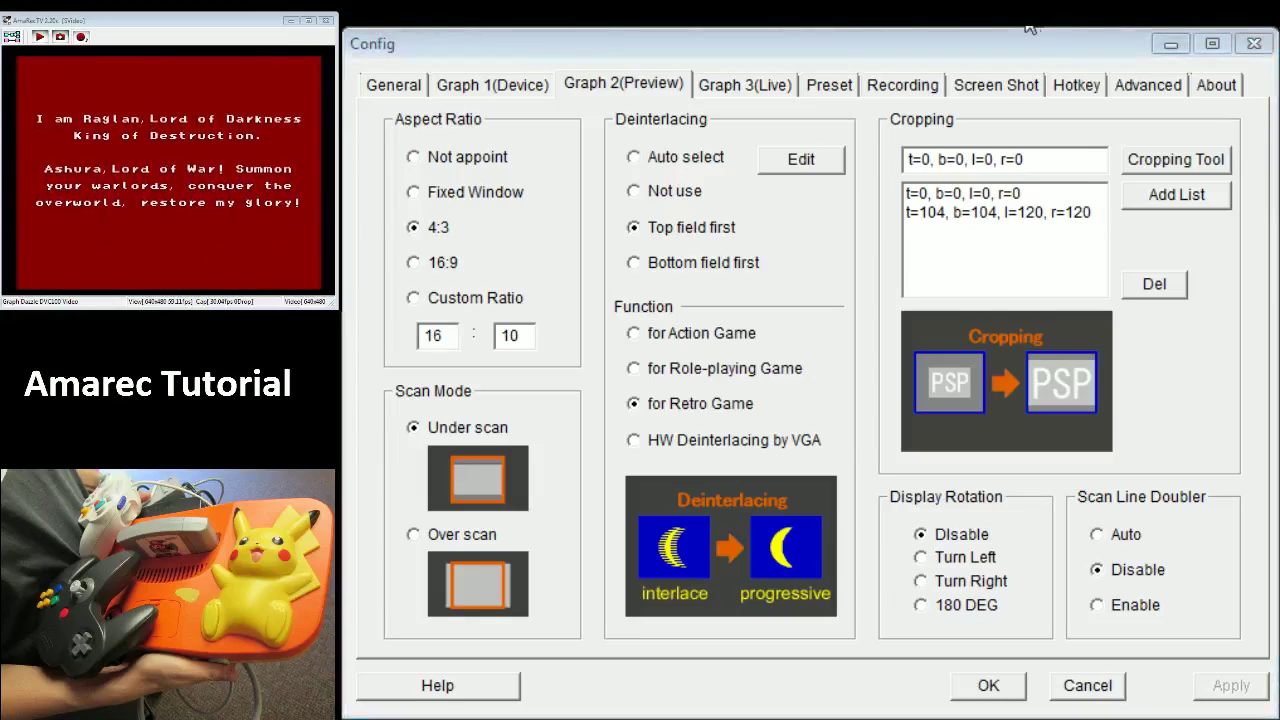
# Try the Over scan mode on the video preview and restore Under scan
pyautogui.click(1252, 45)
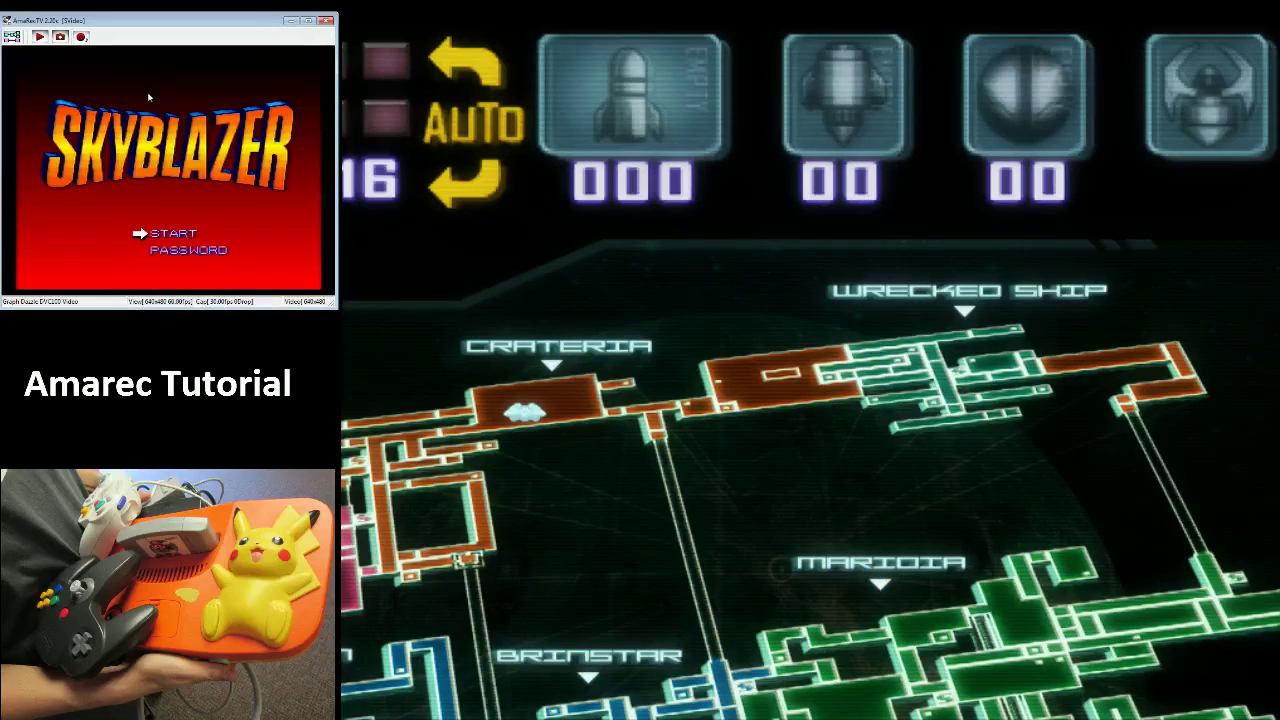
pyautogui.rightClick(91, 118)
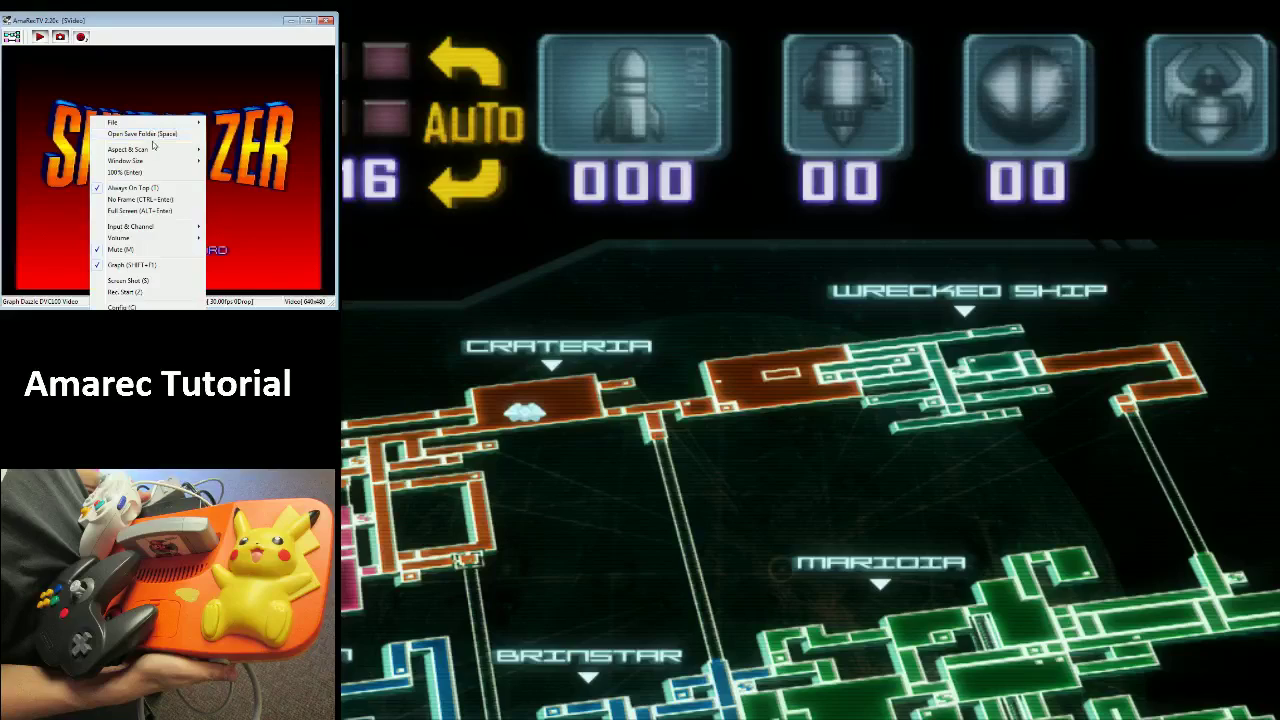
pyautogui.moveTo(158, 152)
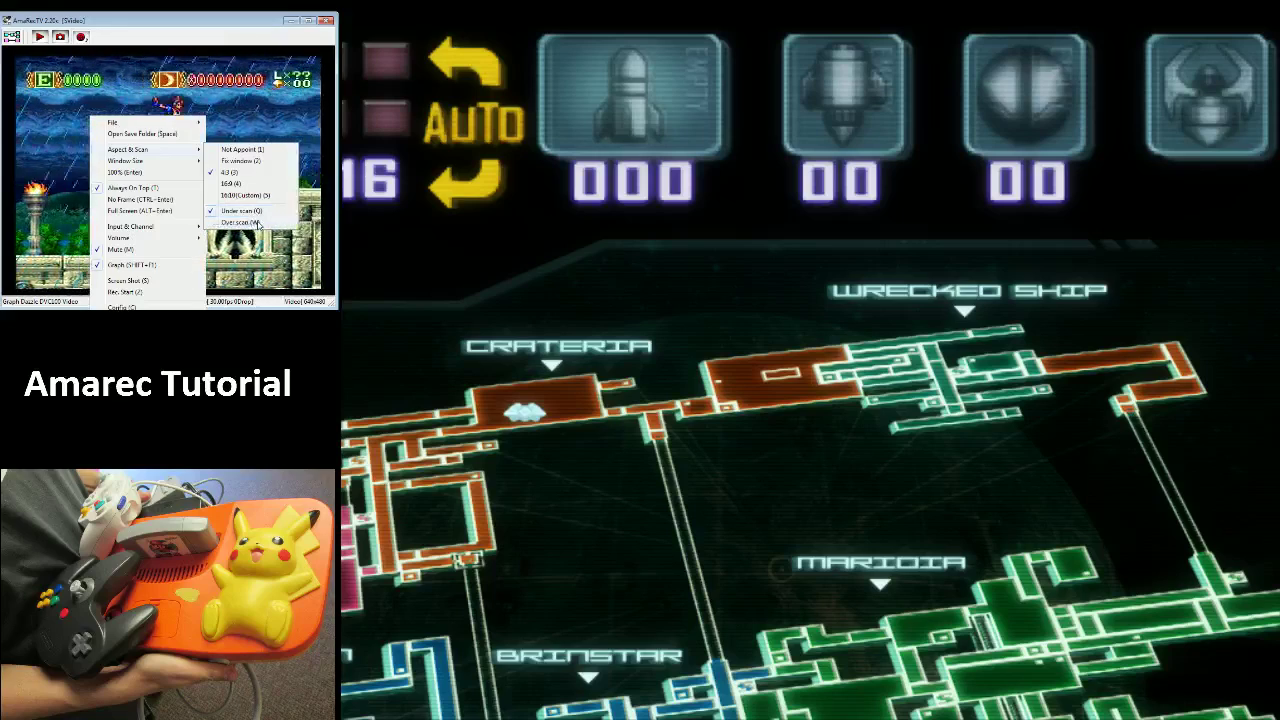
pyautogui.click(254, 222)
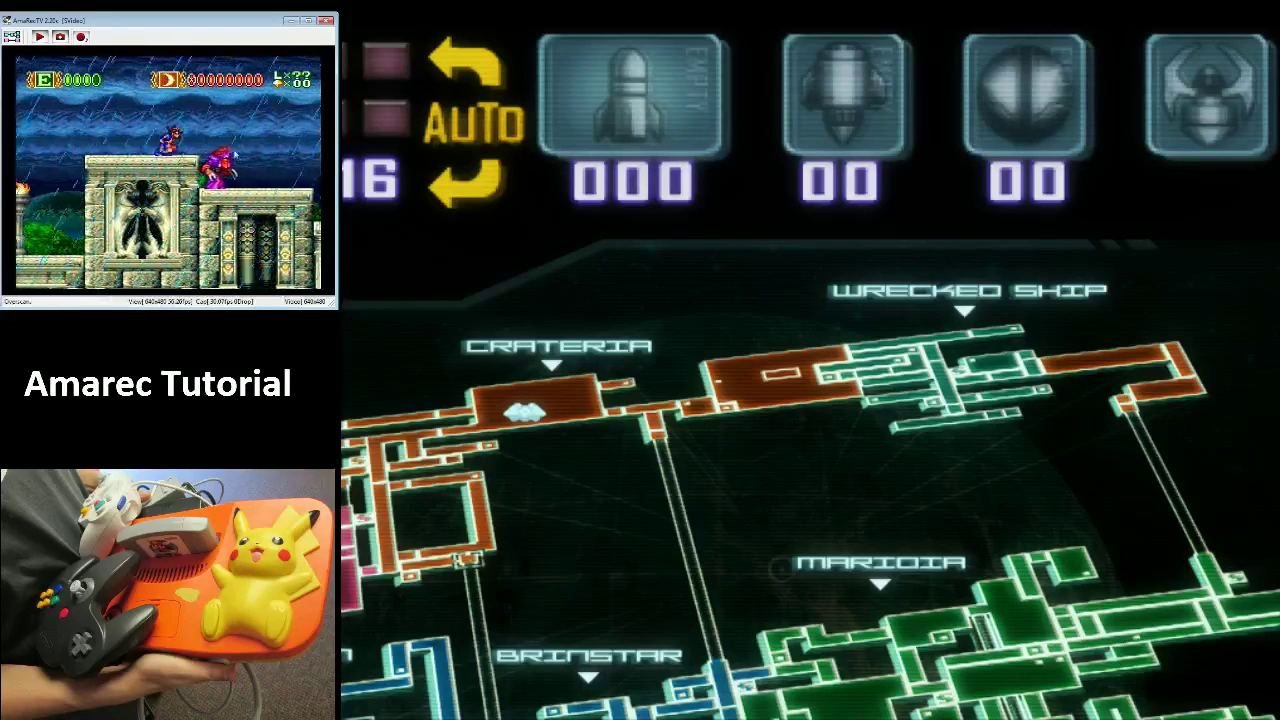
pyautogui.rightClick(109, 97)
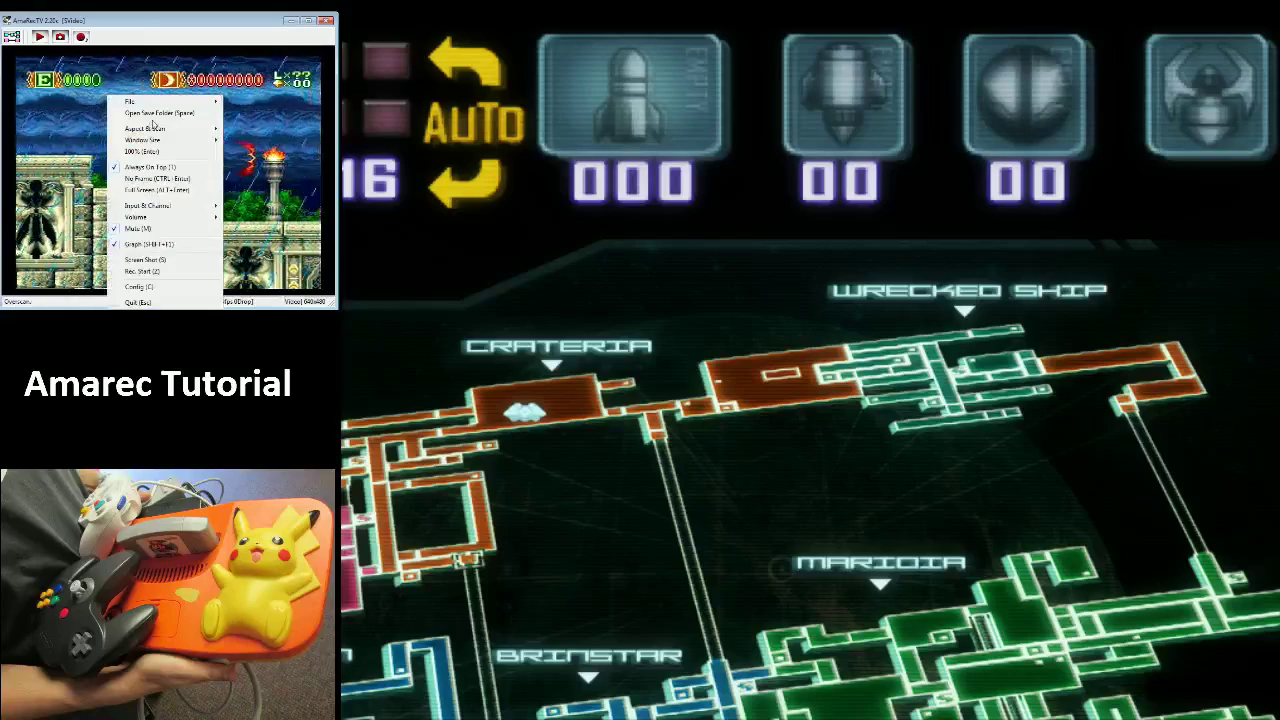
pyautogui.click(255, 191)
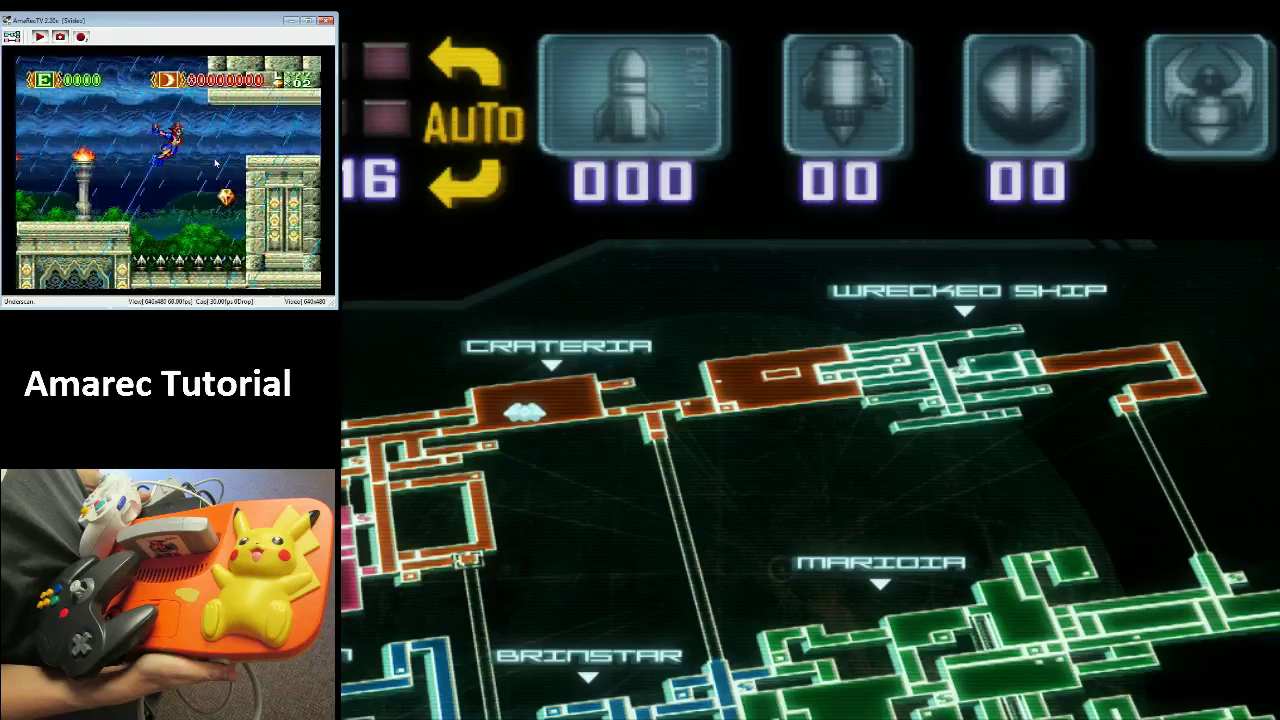
# Unmute the preview's audio and mute it again
pyautogui.rightClick(92, 101)
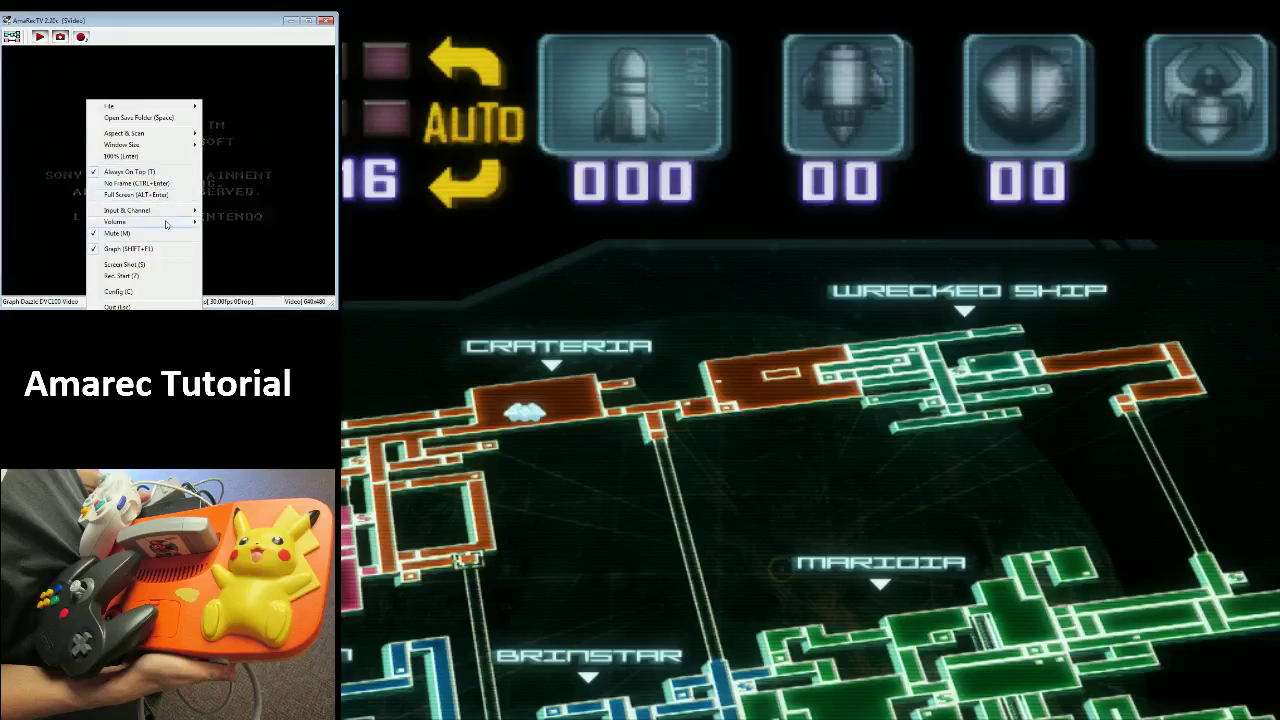
pyautogui.moveTo(159, 216)
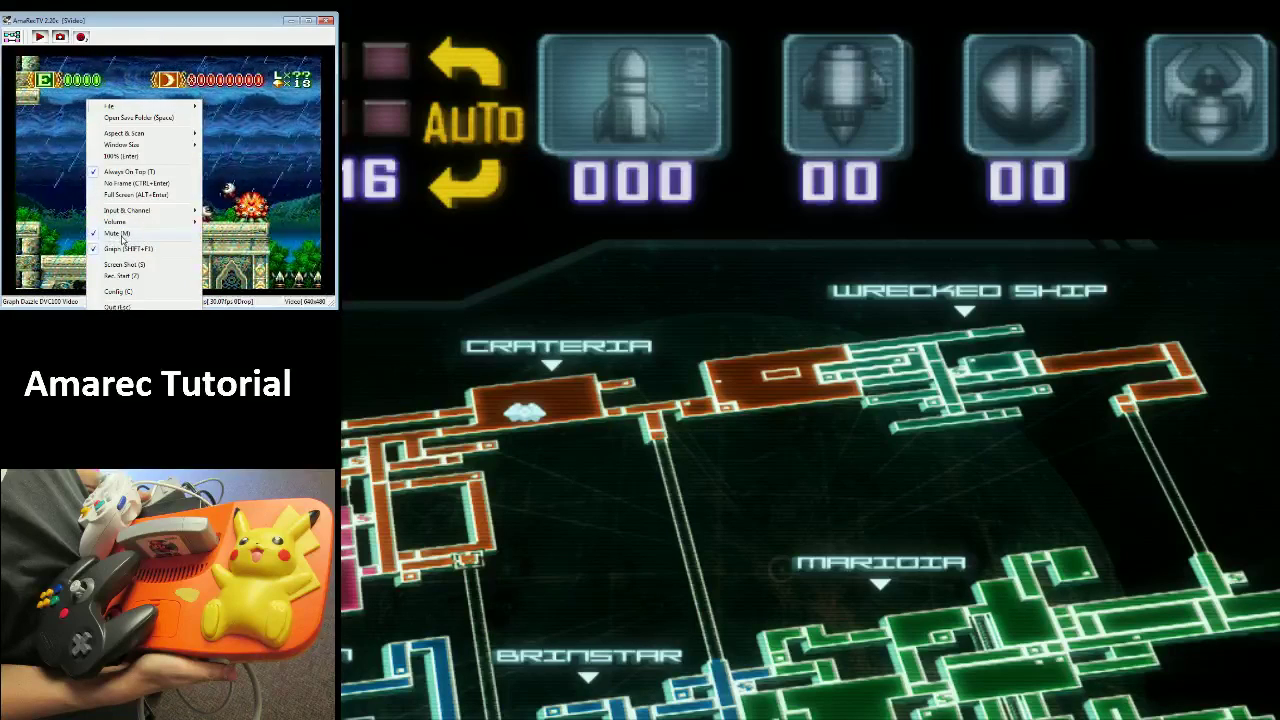
pyautogui.click(122, 236)
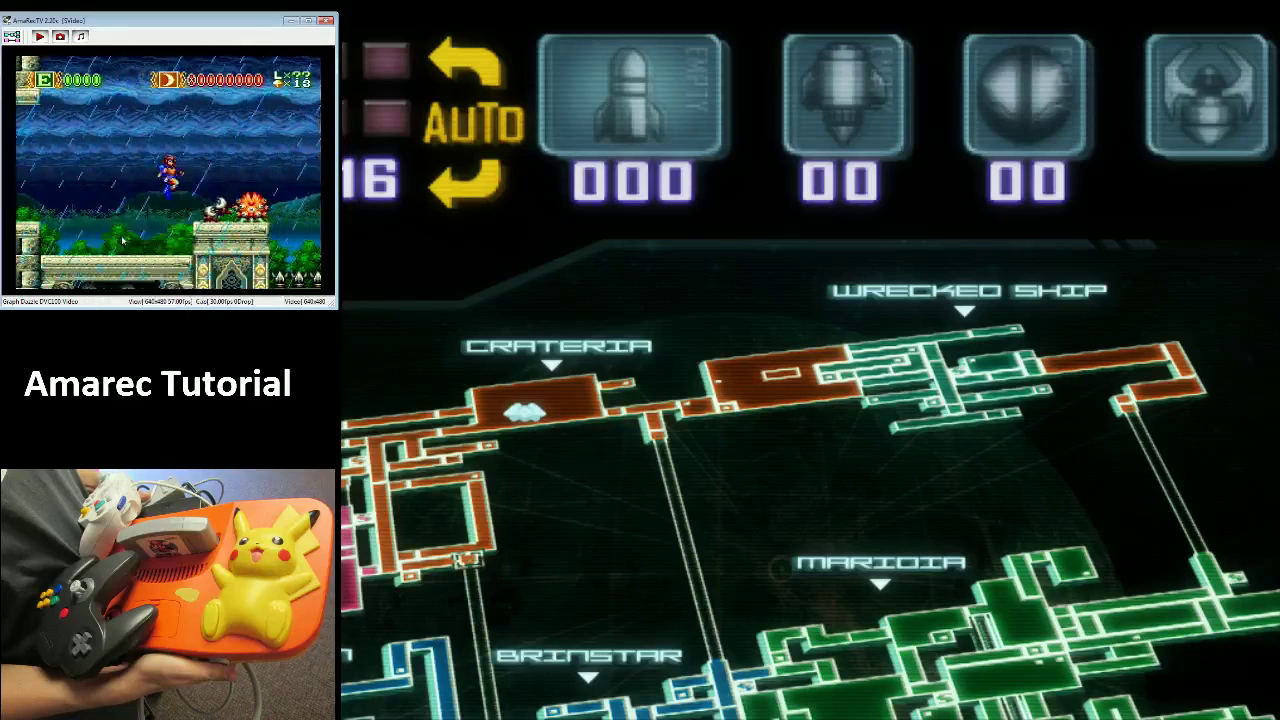
pyautogui.rightClick(107, 185)
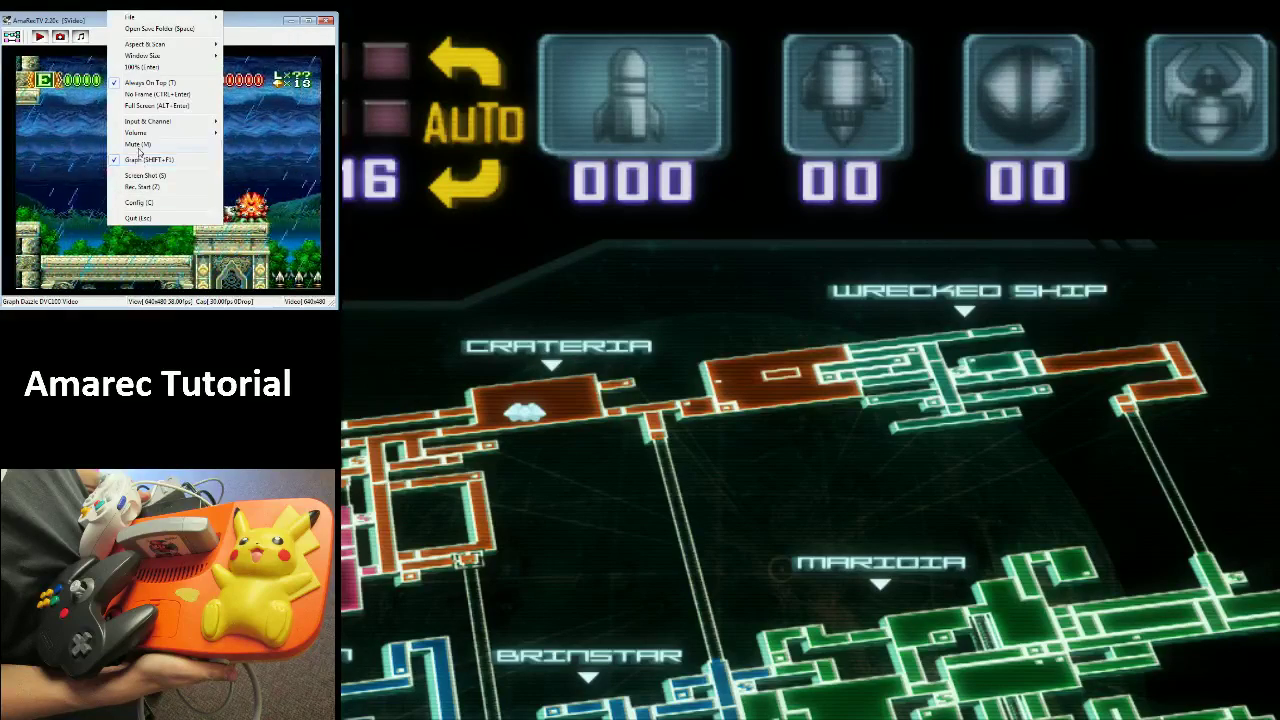
pyautogui.click(138, 156)
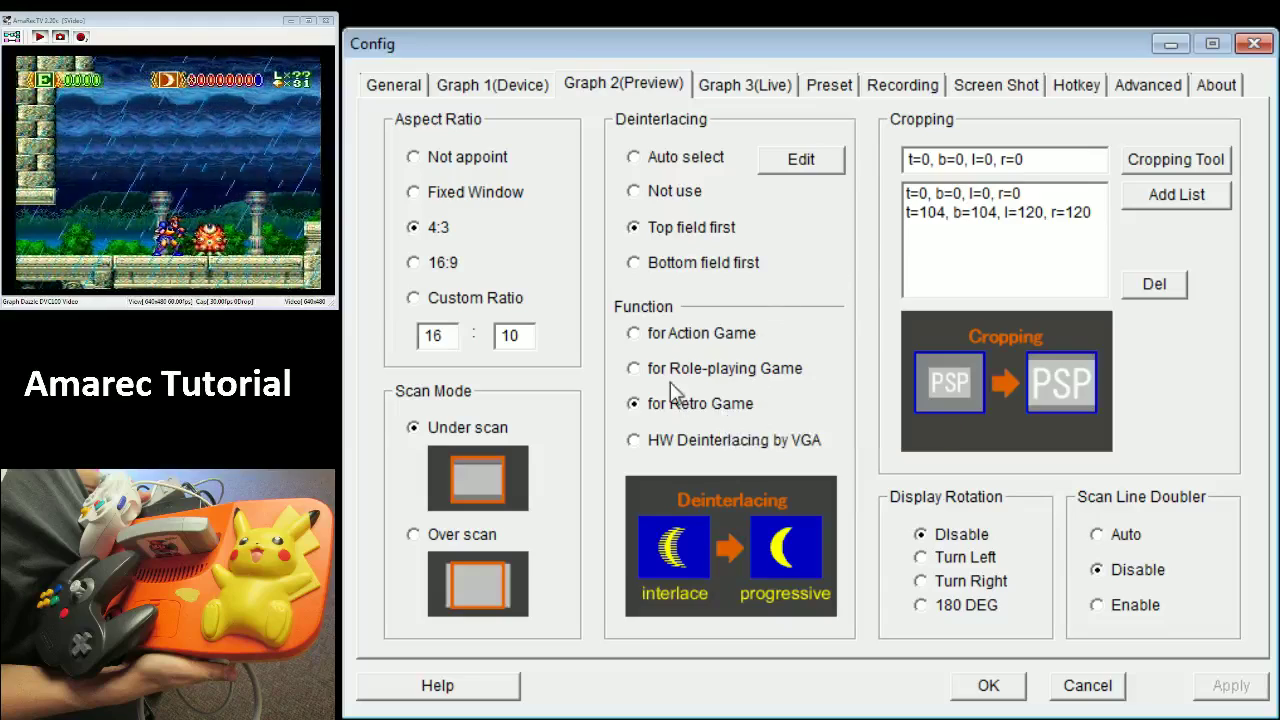
# Set the deinterlacing function to for Role-playing Game, apply it and close the configuration
pyautogui.click(688, 372)
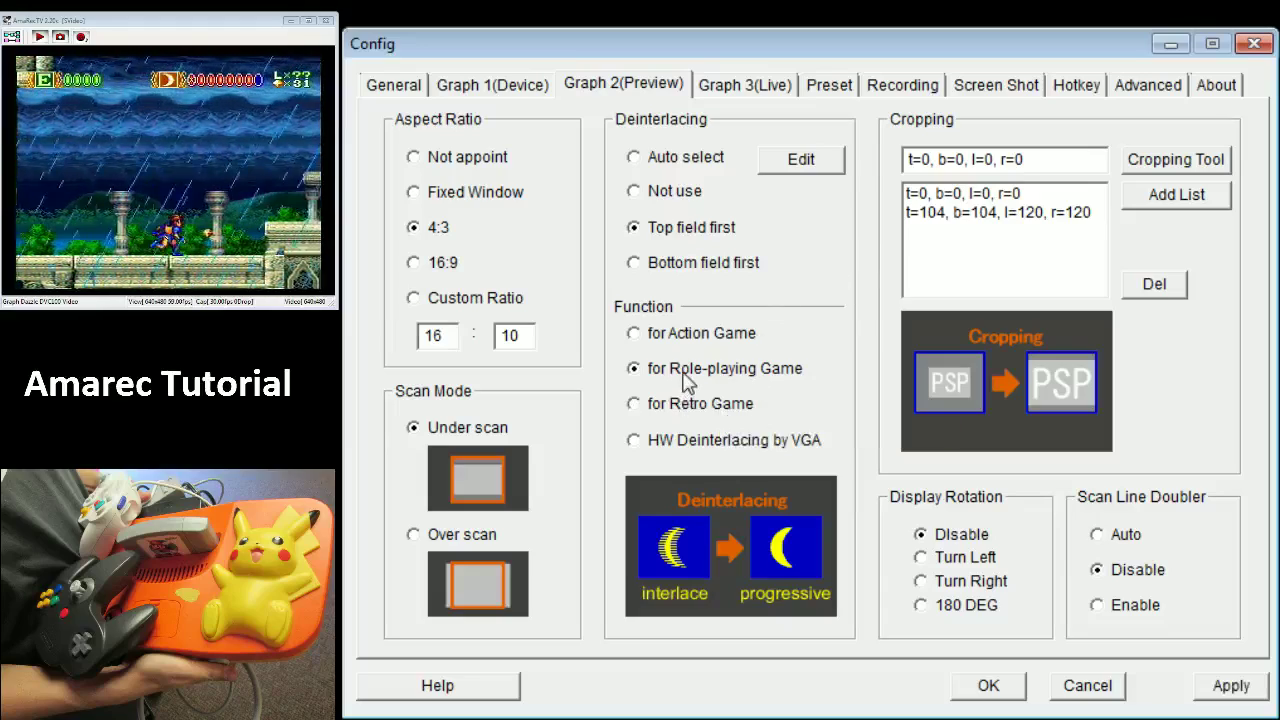
pyautogui.click(1240, 688)
pyautogui.click(1012, 688)
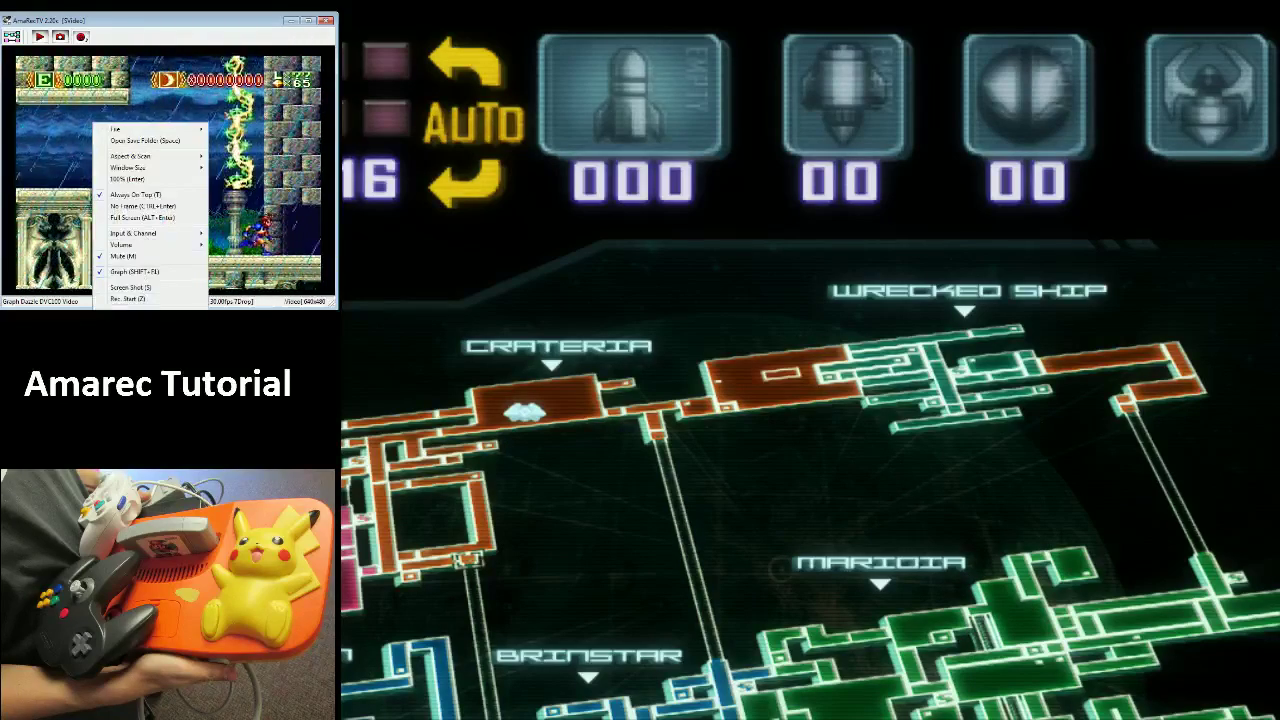
pyautogui.press('Escape')
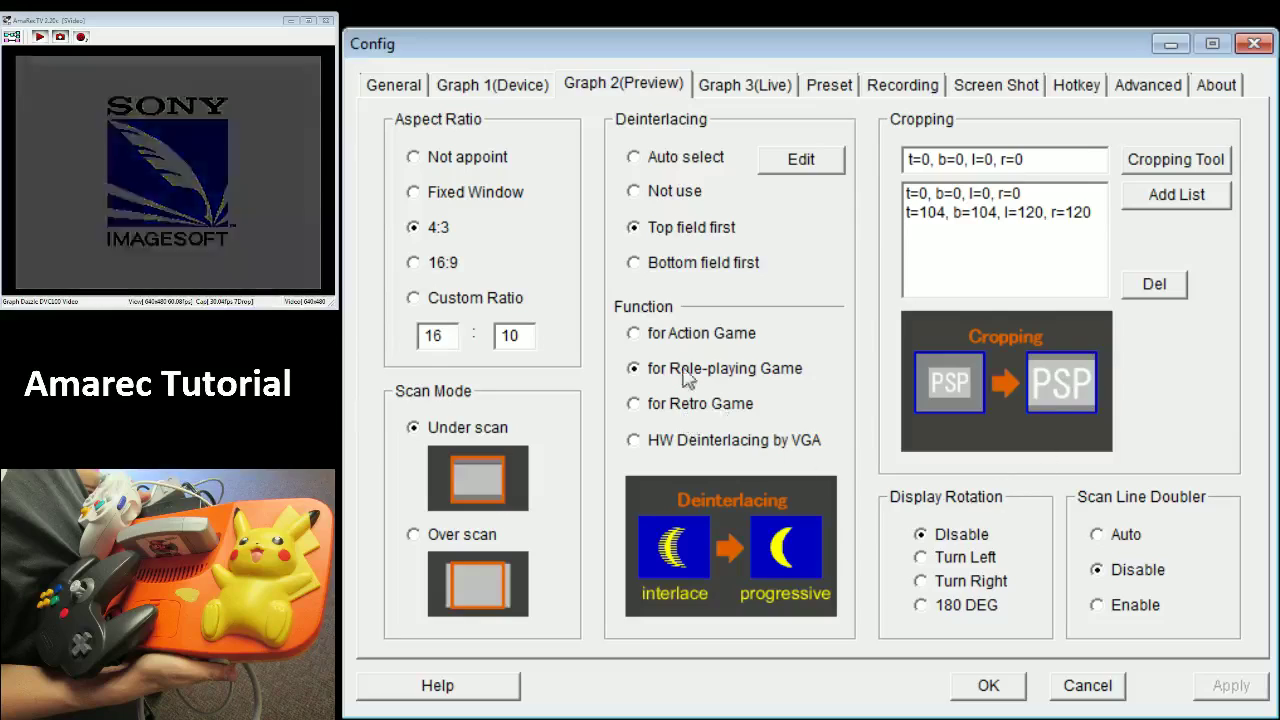
# Set the deinterlacing function to for Retro Game and apply it
pyautogui.click(691, 404)
pyautogui.click(1236, 690)
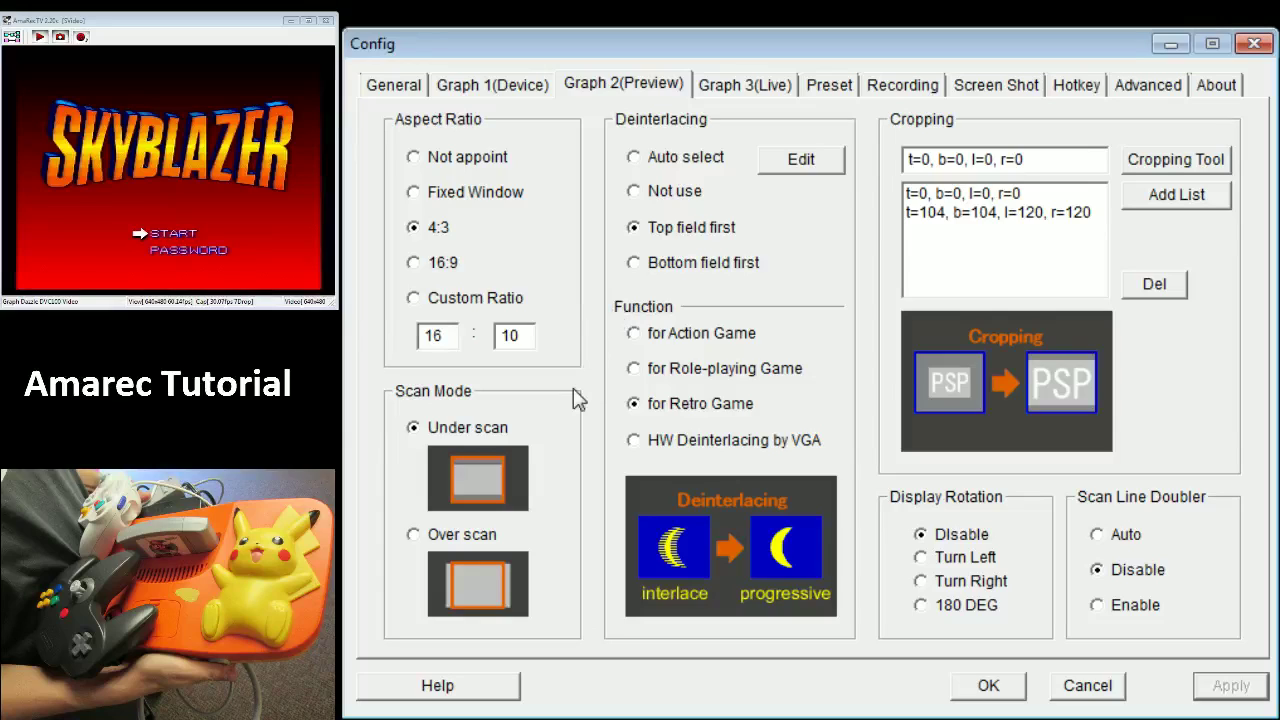
# Open the device settings of the Dazzle DVC100 video capture device and select NTSC_M as the video standard
pyautogui.click(478, 92)
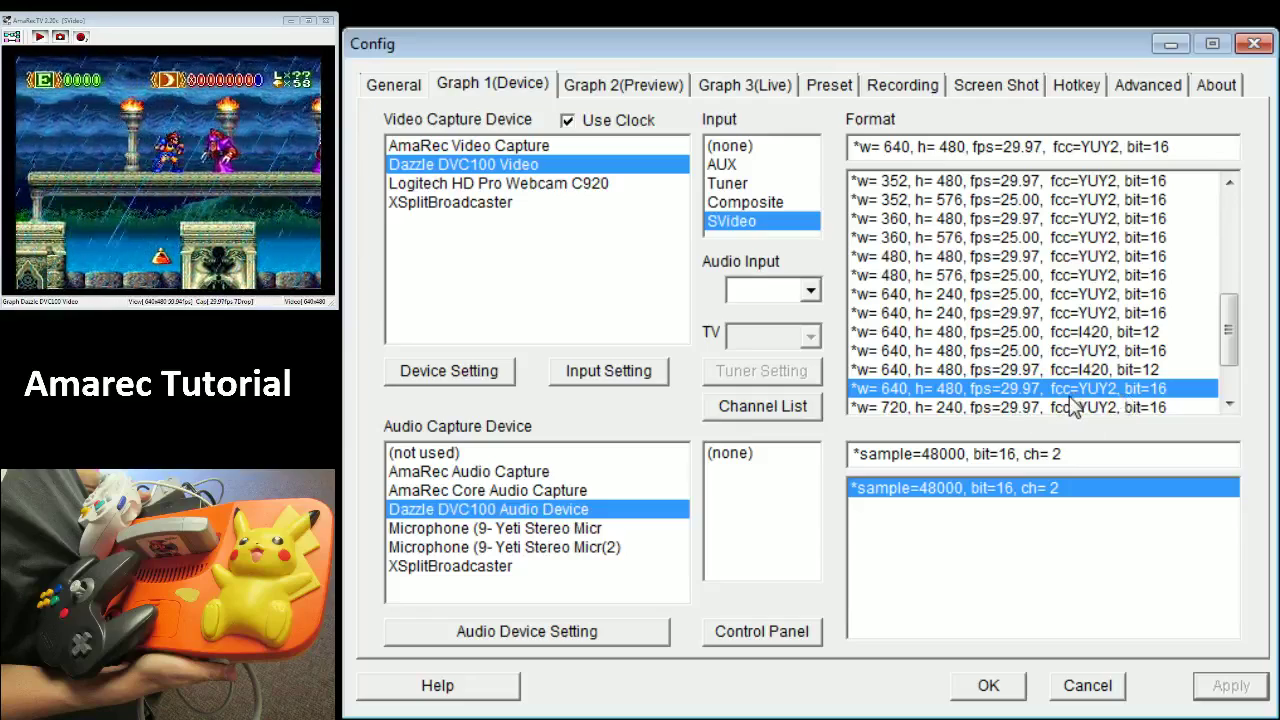
pyautogui.moveTo(1232, 345); pyautogui.dragTo(1244, 390)
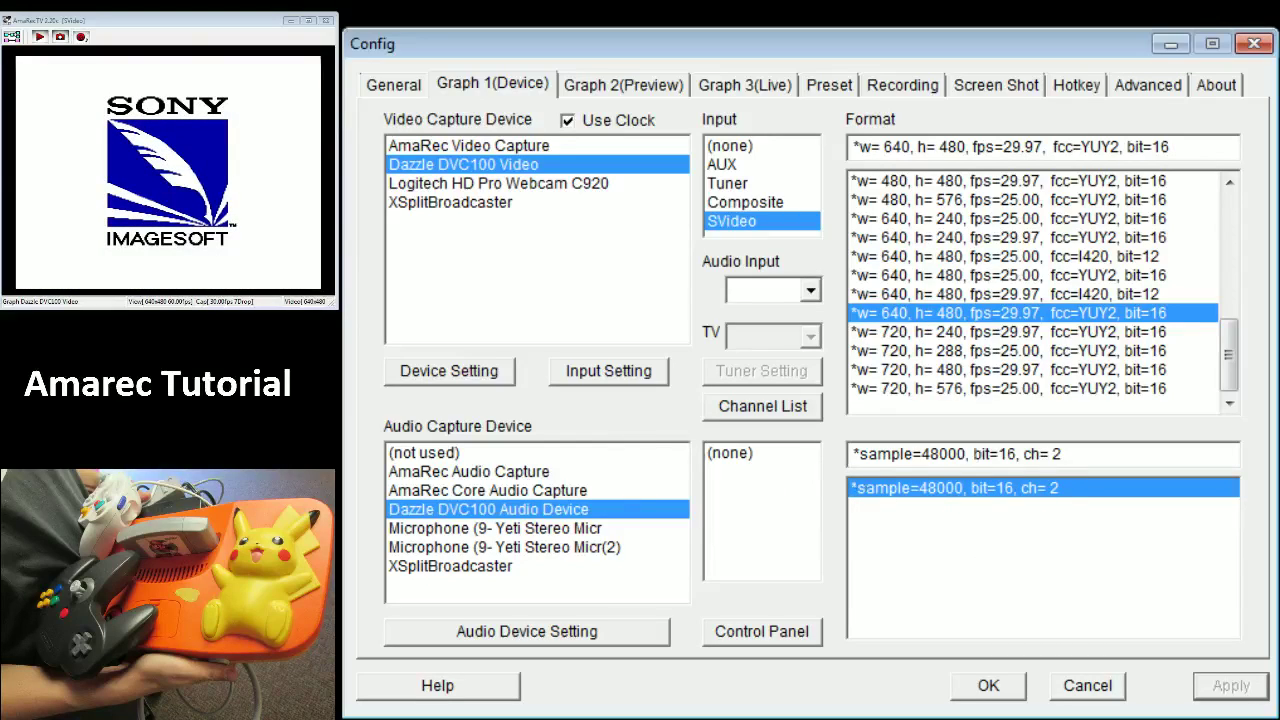
pyautogui.click(460, 378)
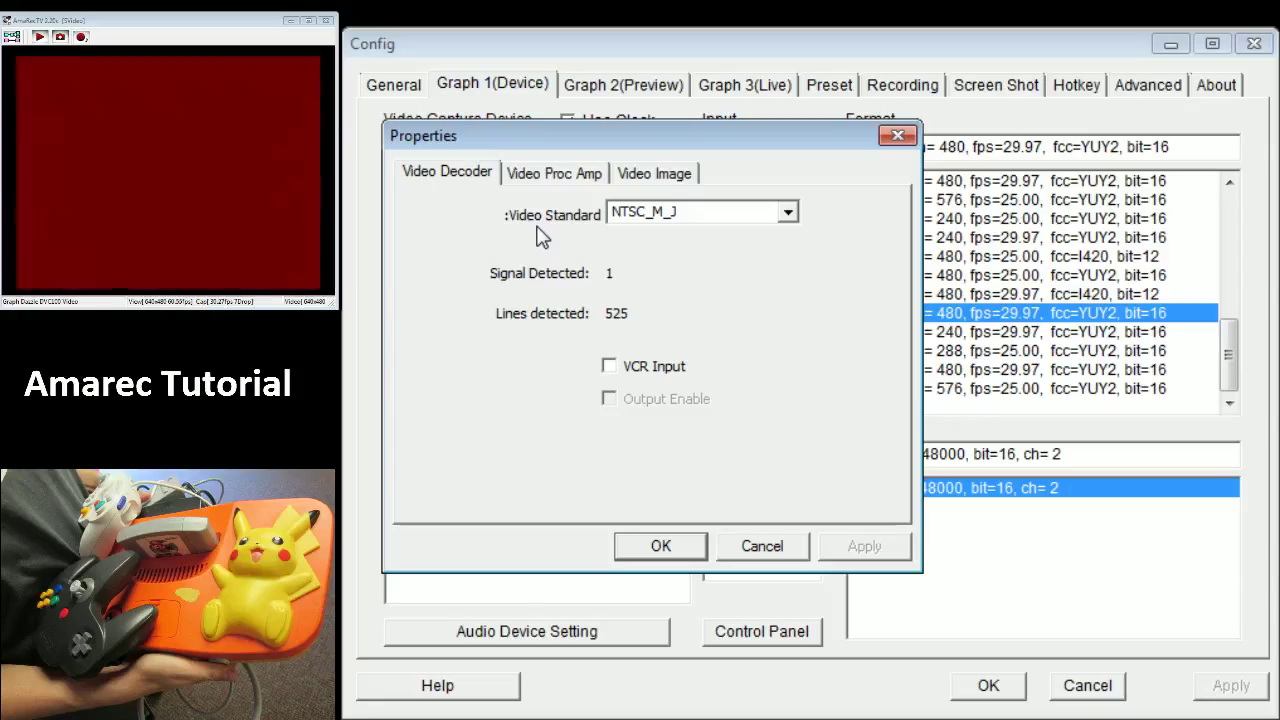
pyautogui.click(788, 213)
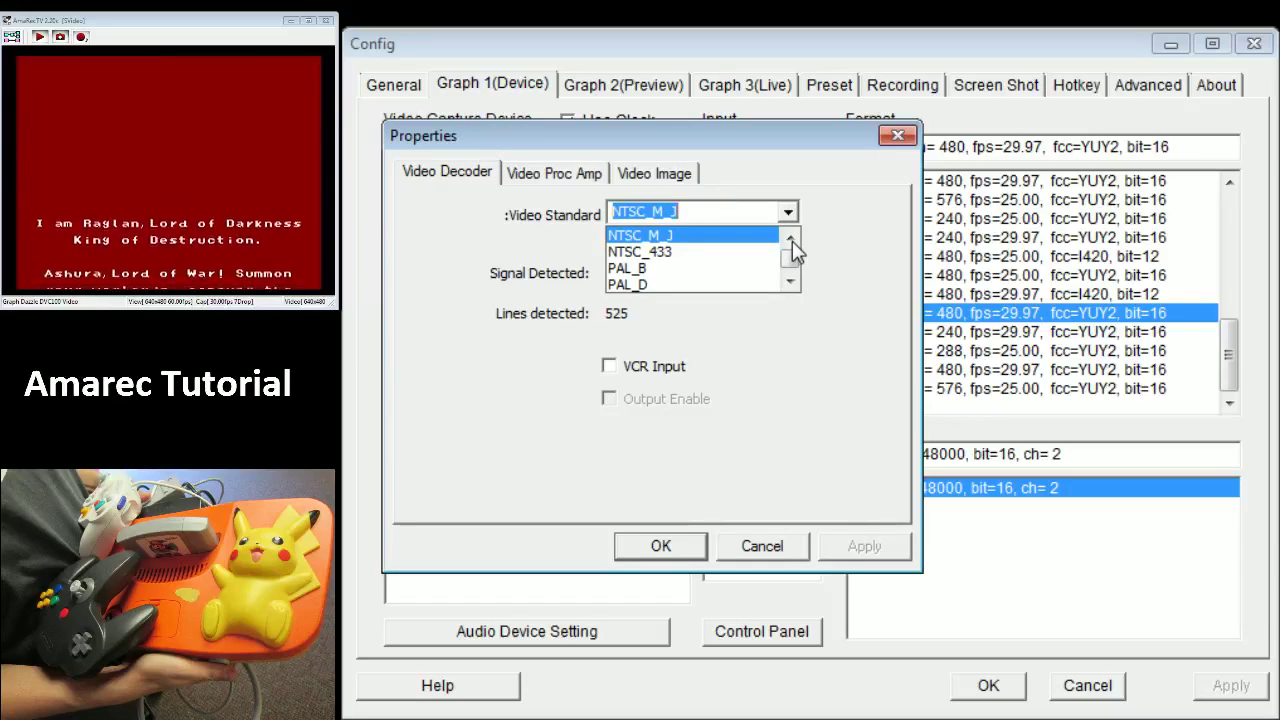
pyautogui.click(791, 240)
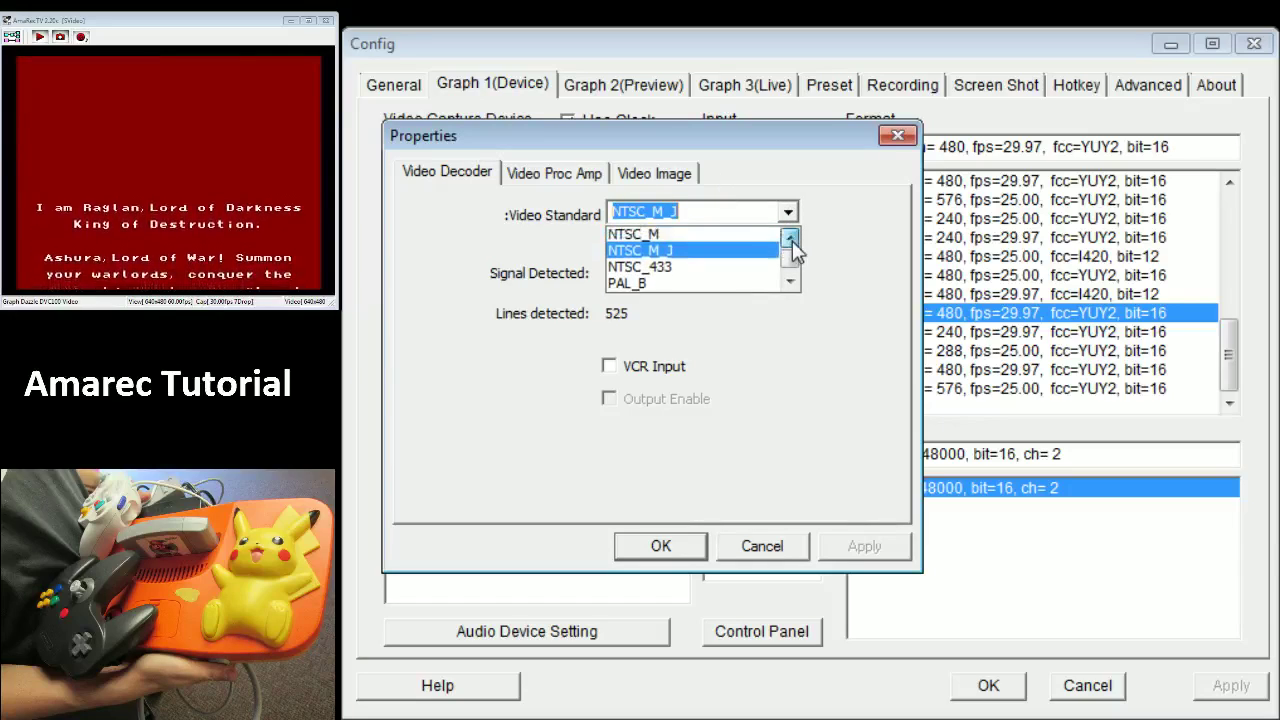
pyautogui.click(678, 238)
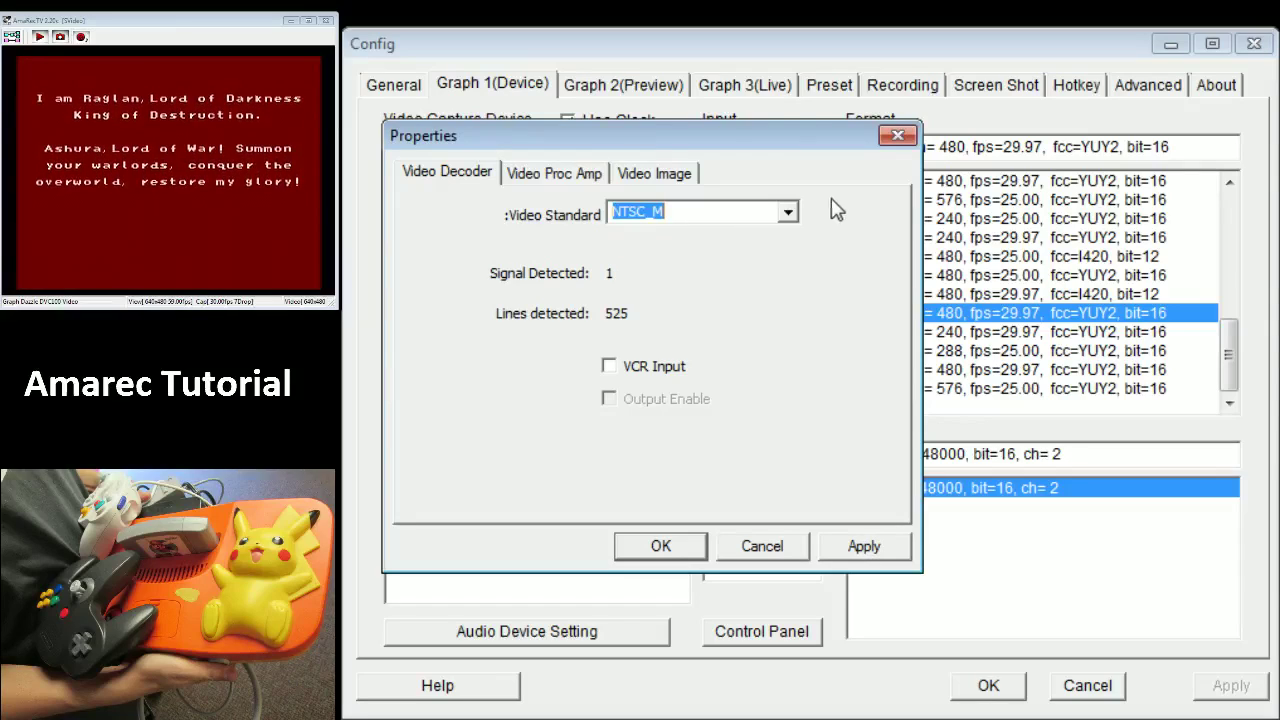
# Switch the video standard between NTSC_M_J and NTSC_M, leaving NTSC_M_J selected
pyautogui.click(788, 212)
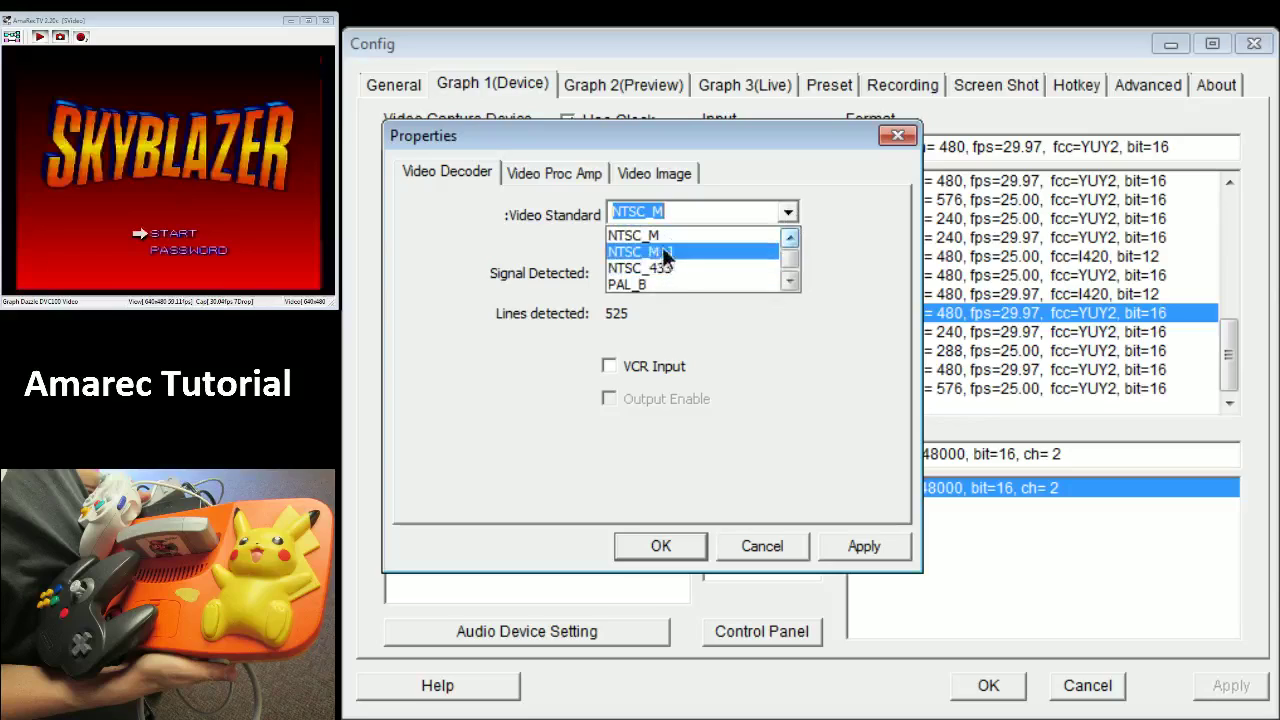
pyautogui.click(671, 251)
pyautogui.click(788, 212)
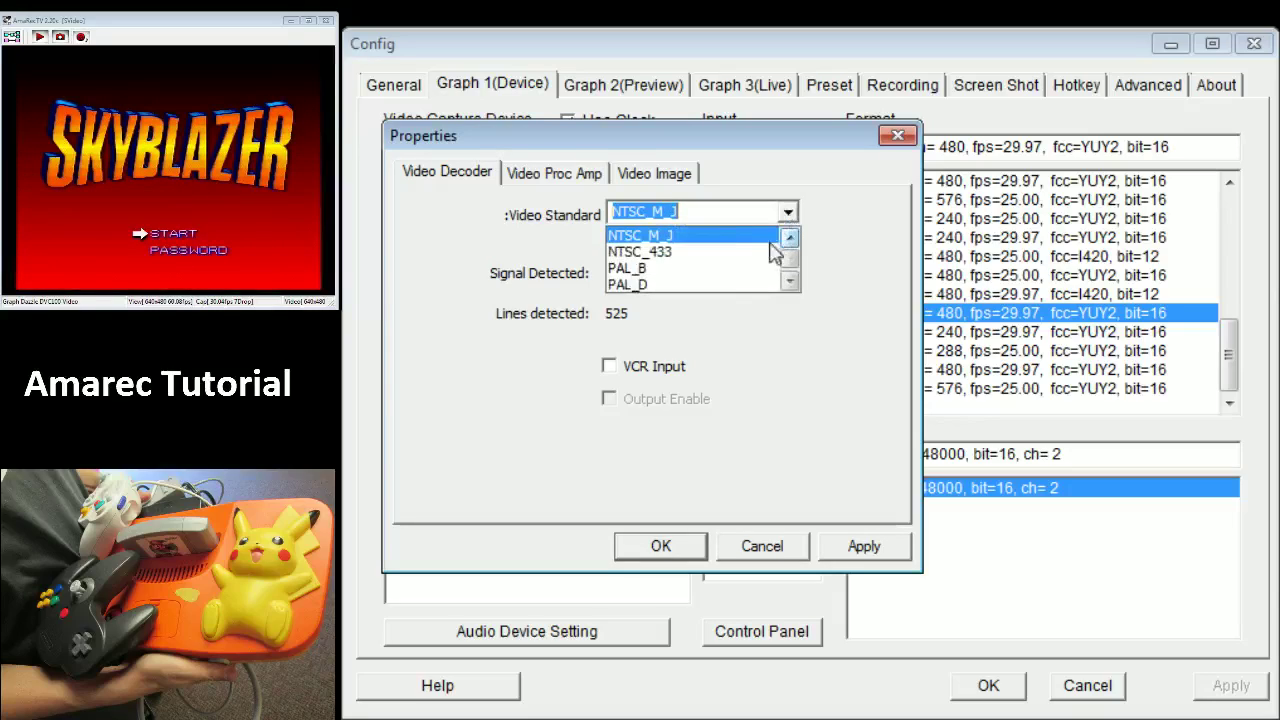
pyautogui.click(752, 236)
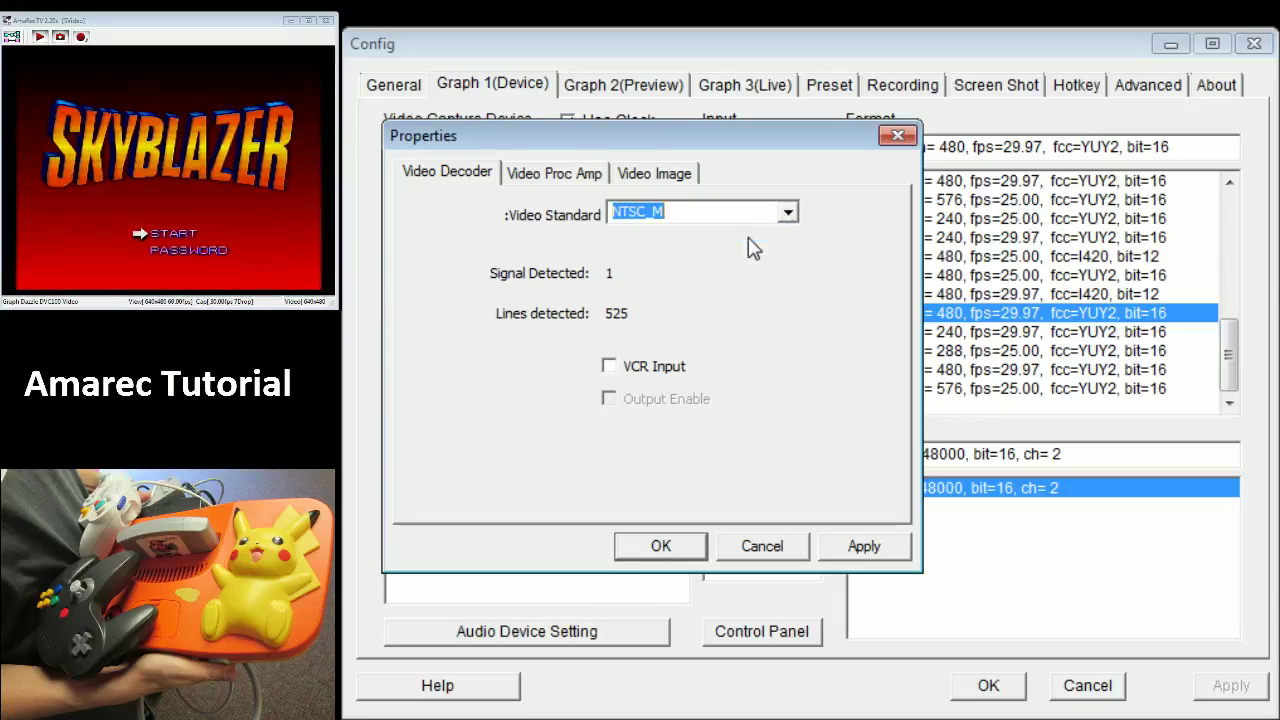
pyautogui.click(788, 212)
pyautogui.click(729, 251)
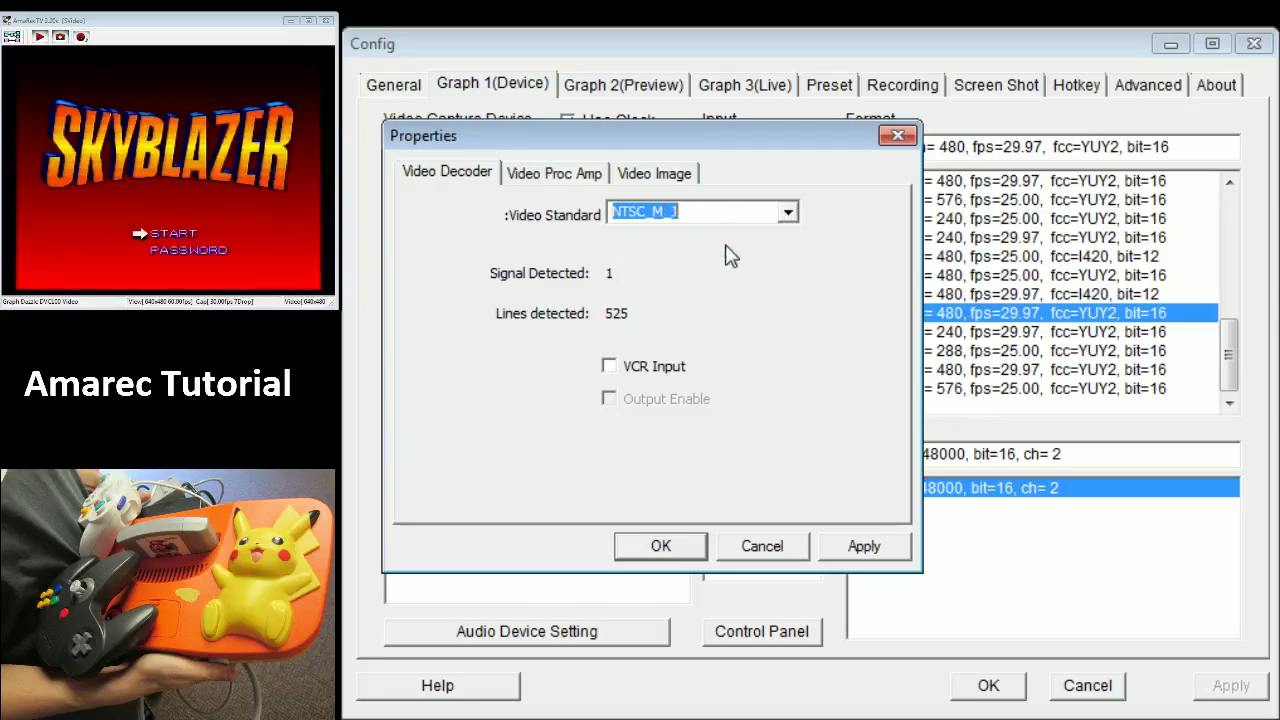
# Examine the capture device's Video Proc Amp and Video Image properties, return to the decoder settings and accept the properties
pyautogui.click(576, 173)
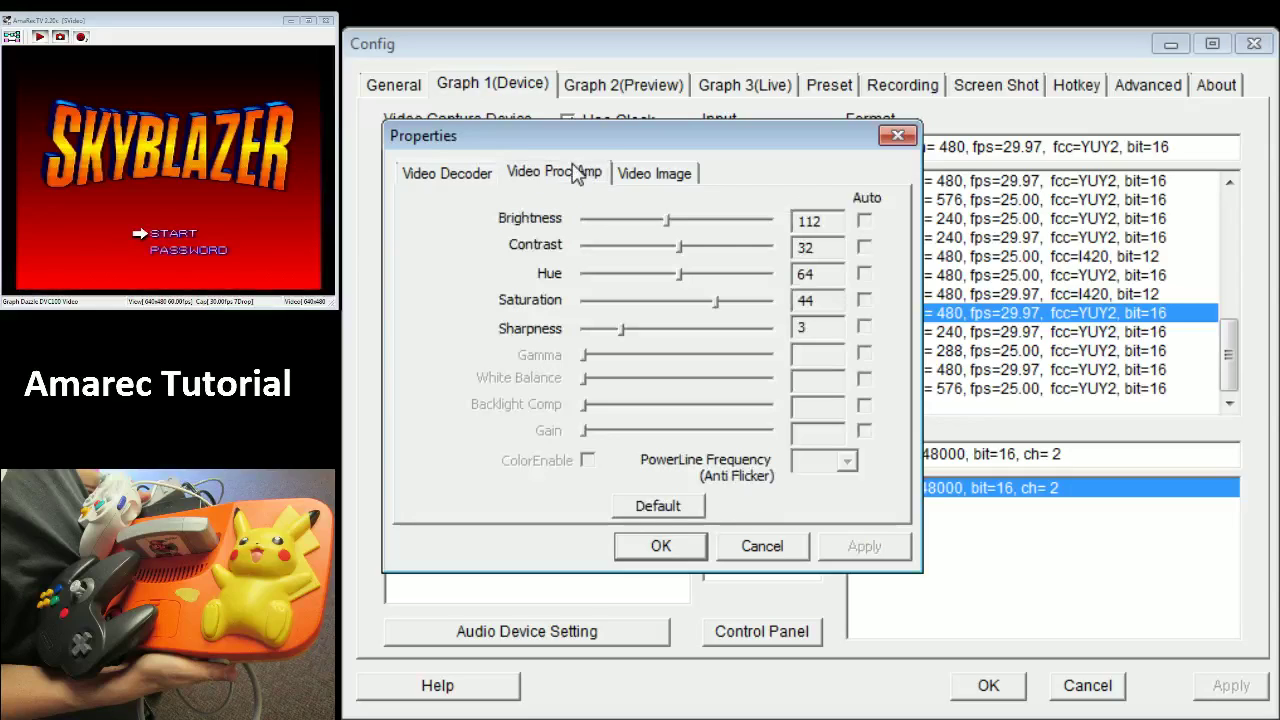
pyautogui.click(655, 178)
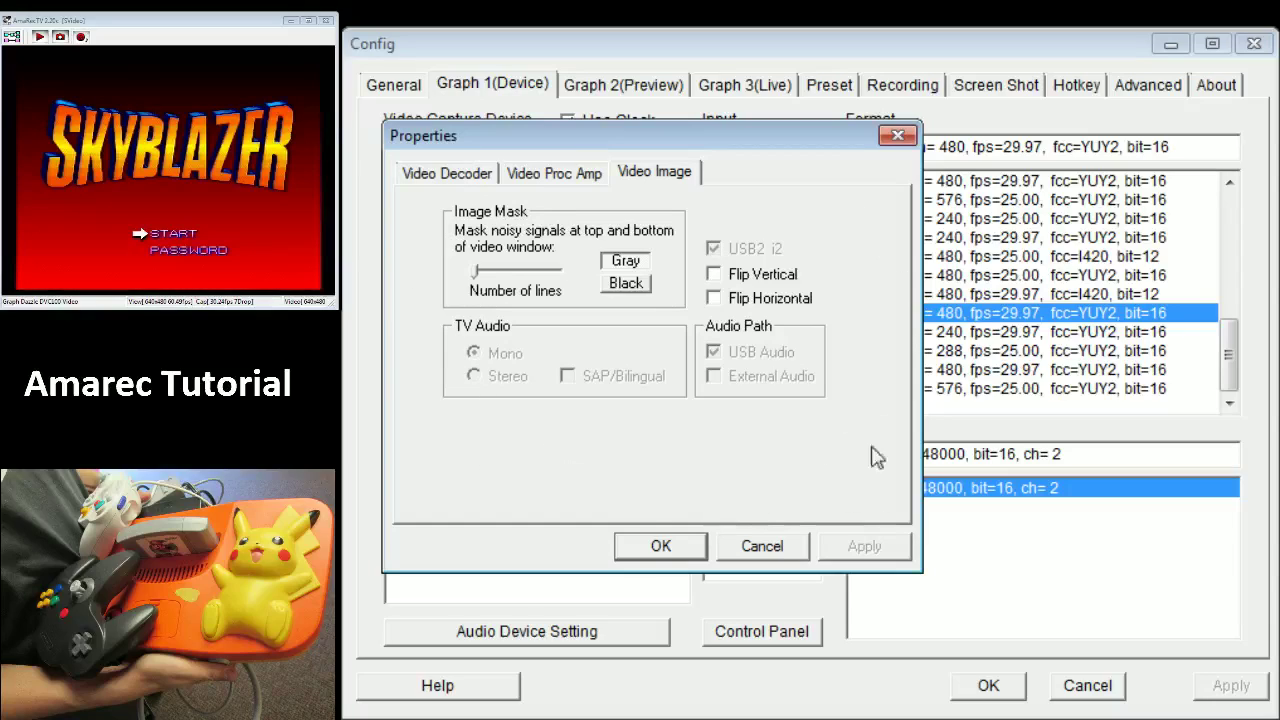
pyautogui.click(568, 176)
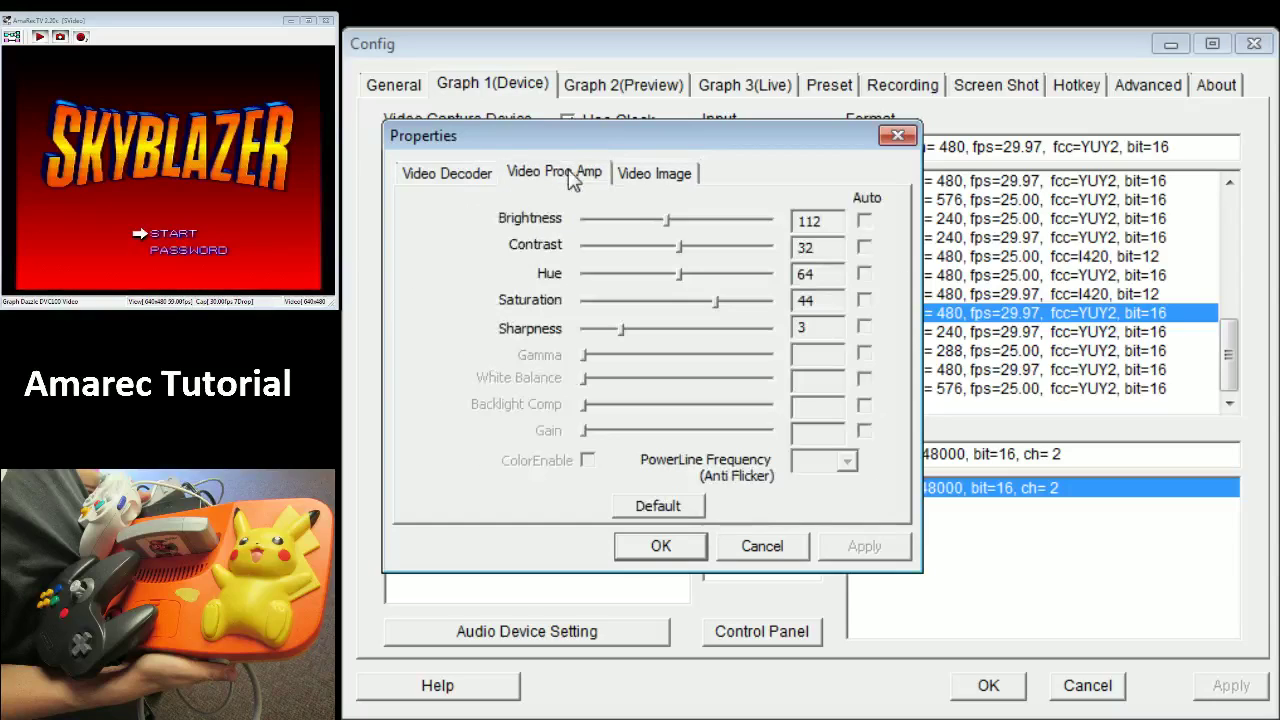
pyautogui.click(440, 178)
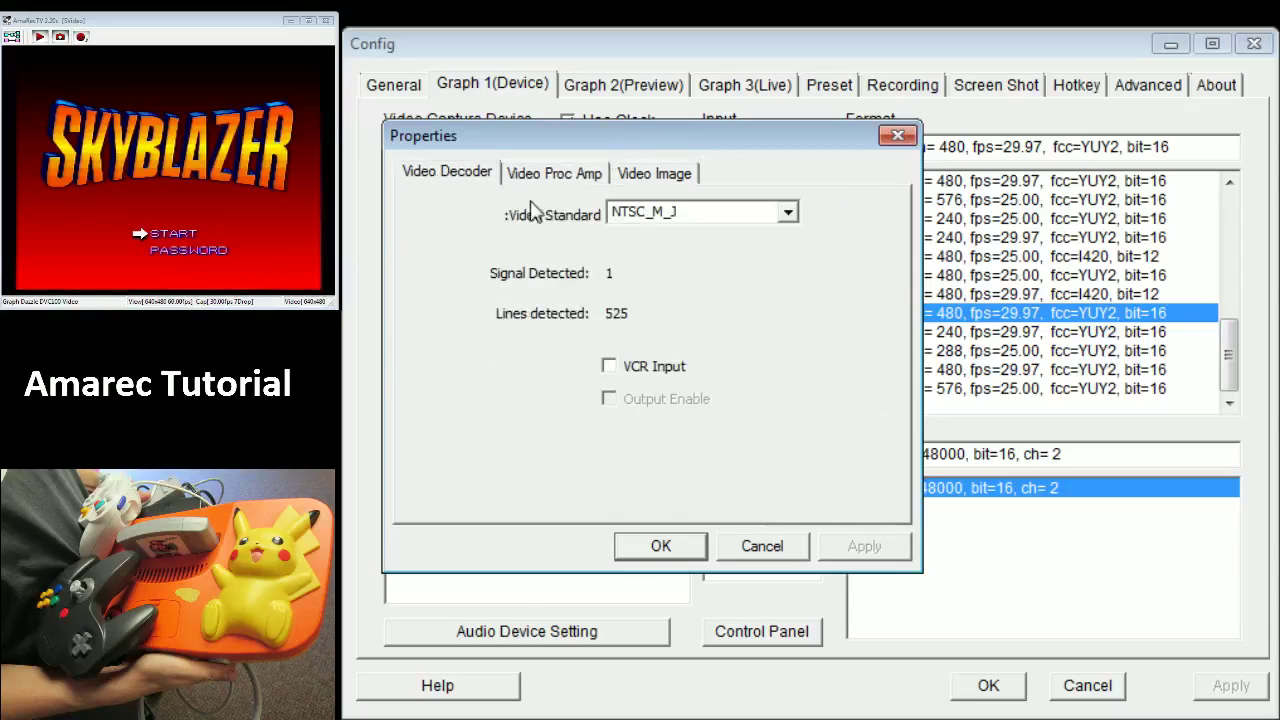
pyautogui.click(700, 550)
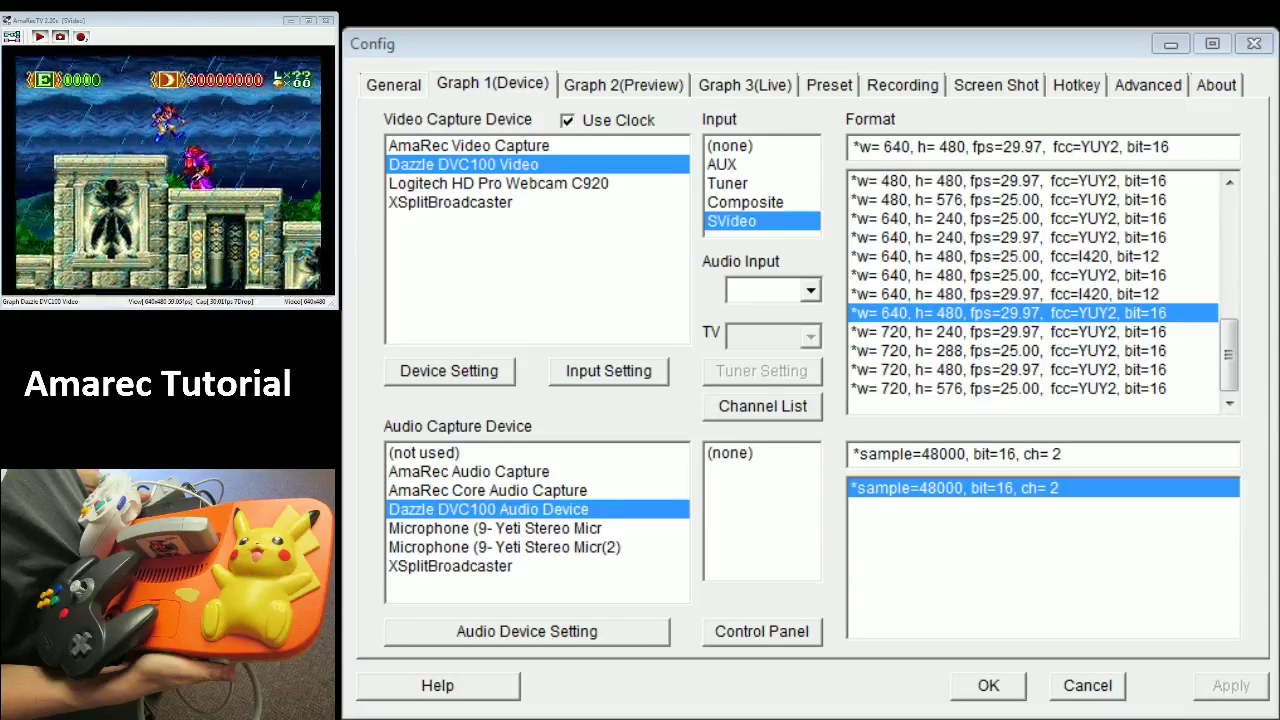
# Examine the preview, general file, capture device and live output settings in the configuration
pyautogui.click(614, 88)
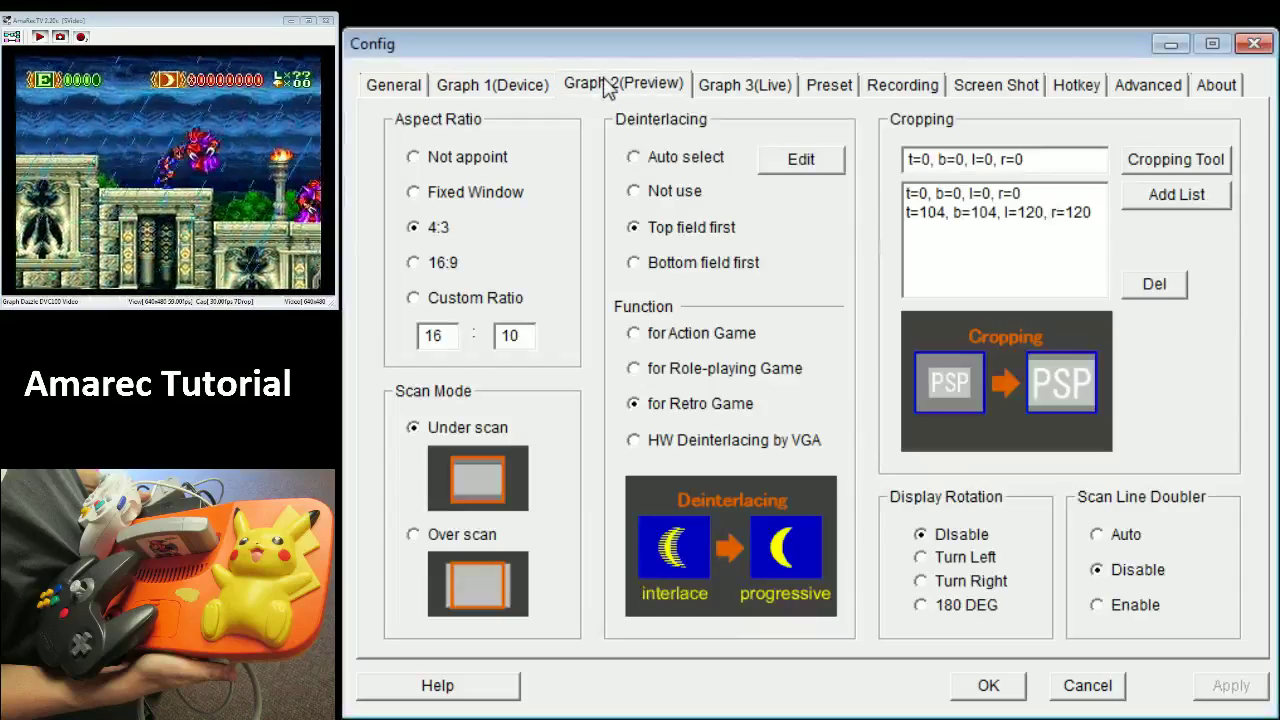
pyautogui.click(395, 83)
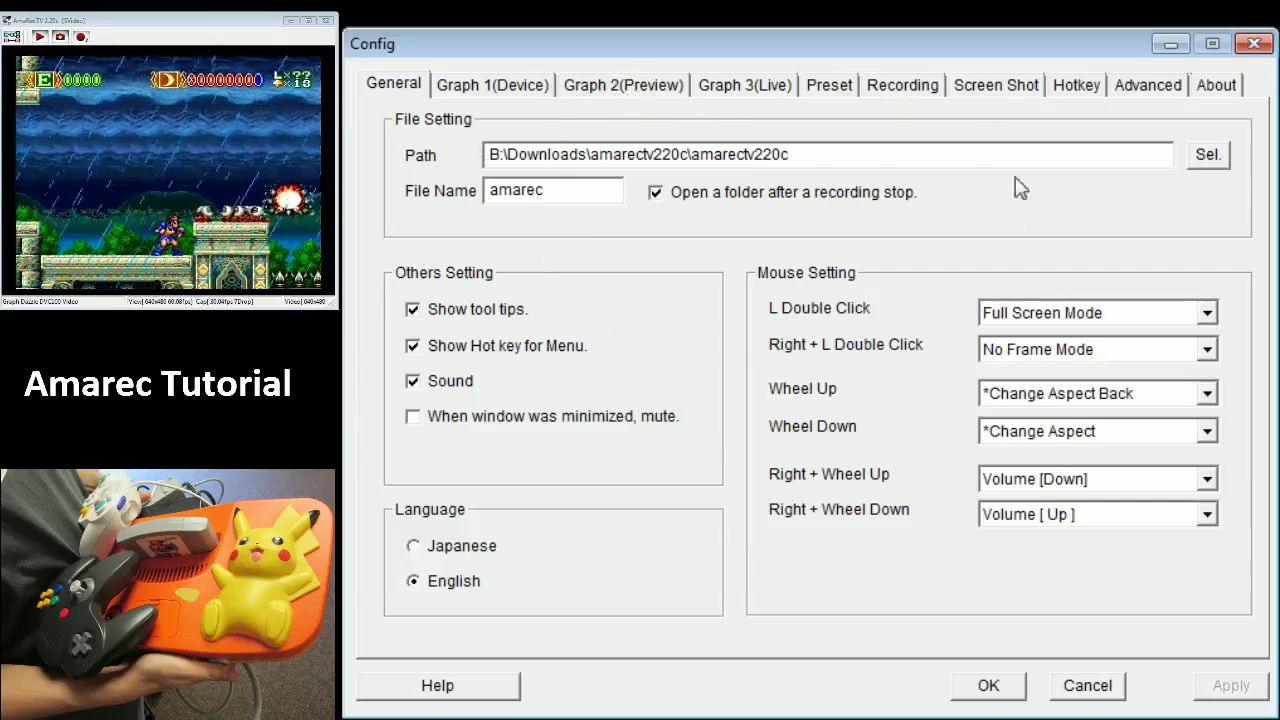
pyautogui.click(749, 90)
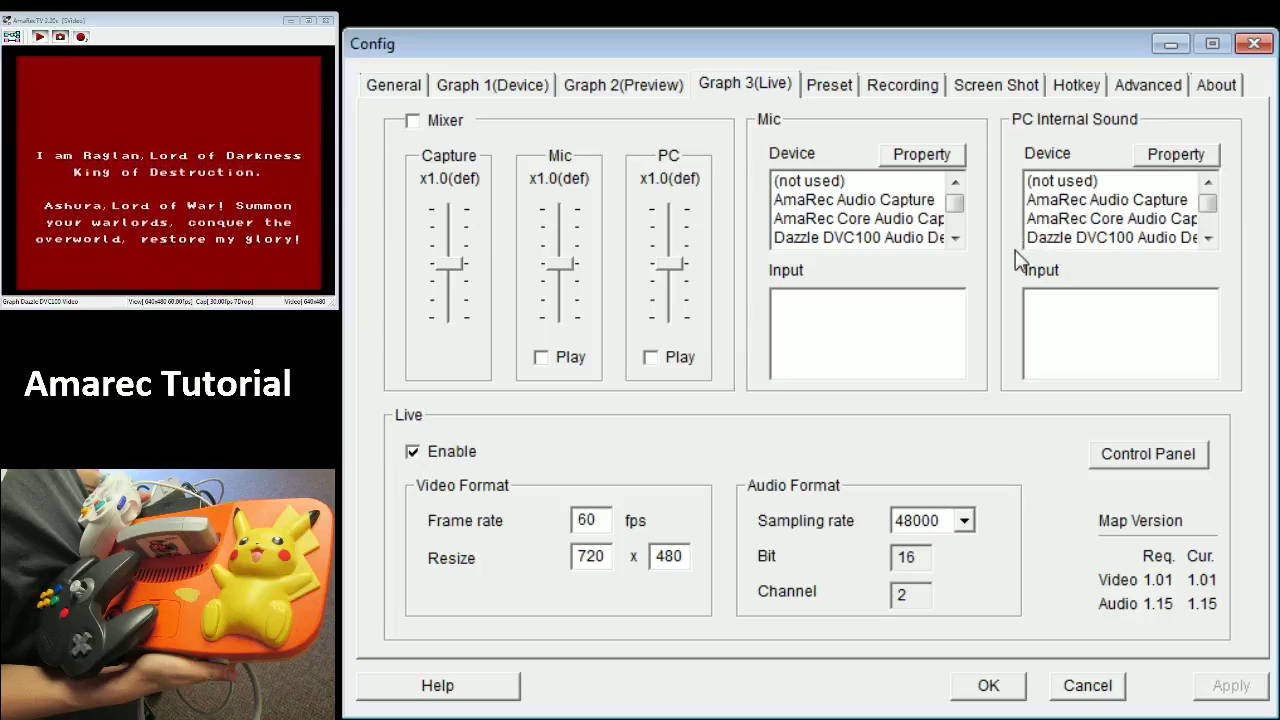
pyautogui.click(493, 88)
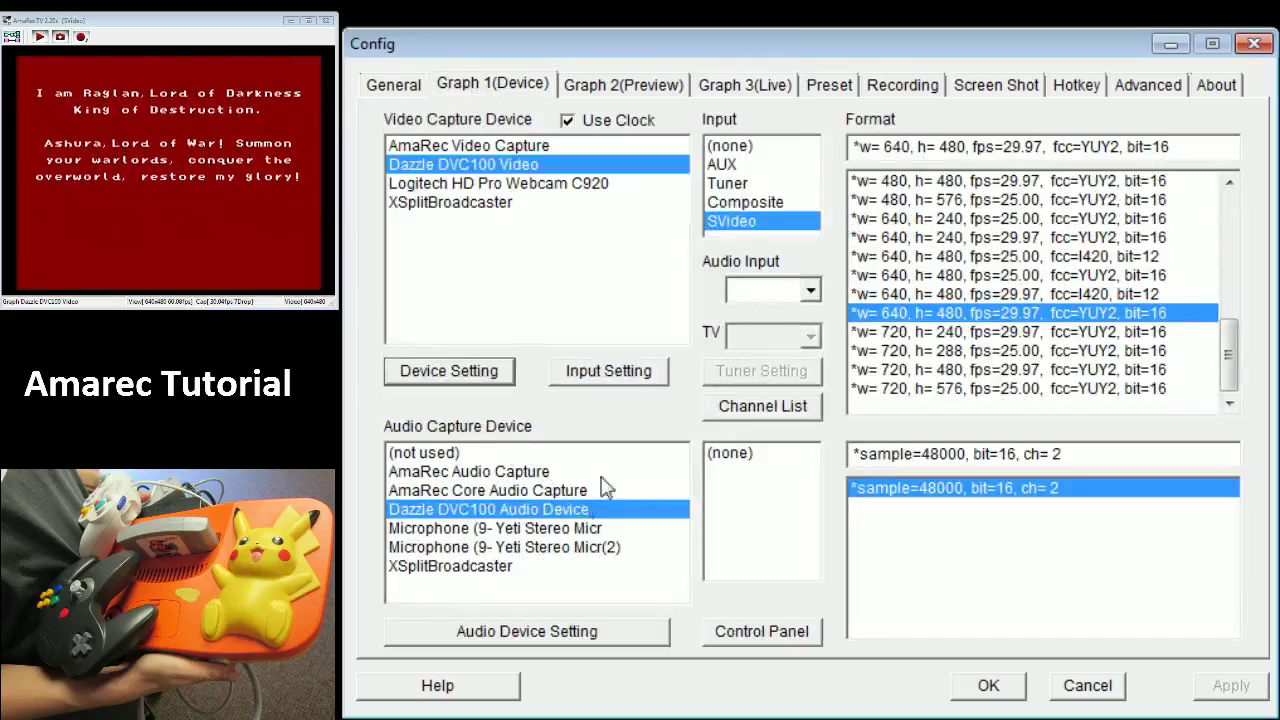
pyautogui.click(740, 80)
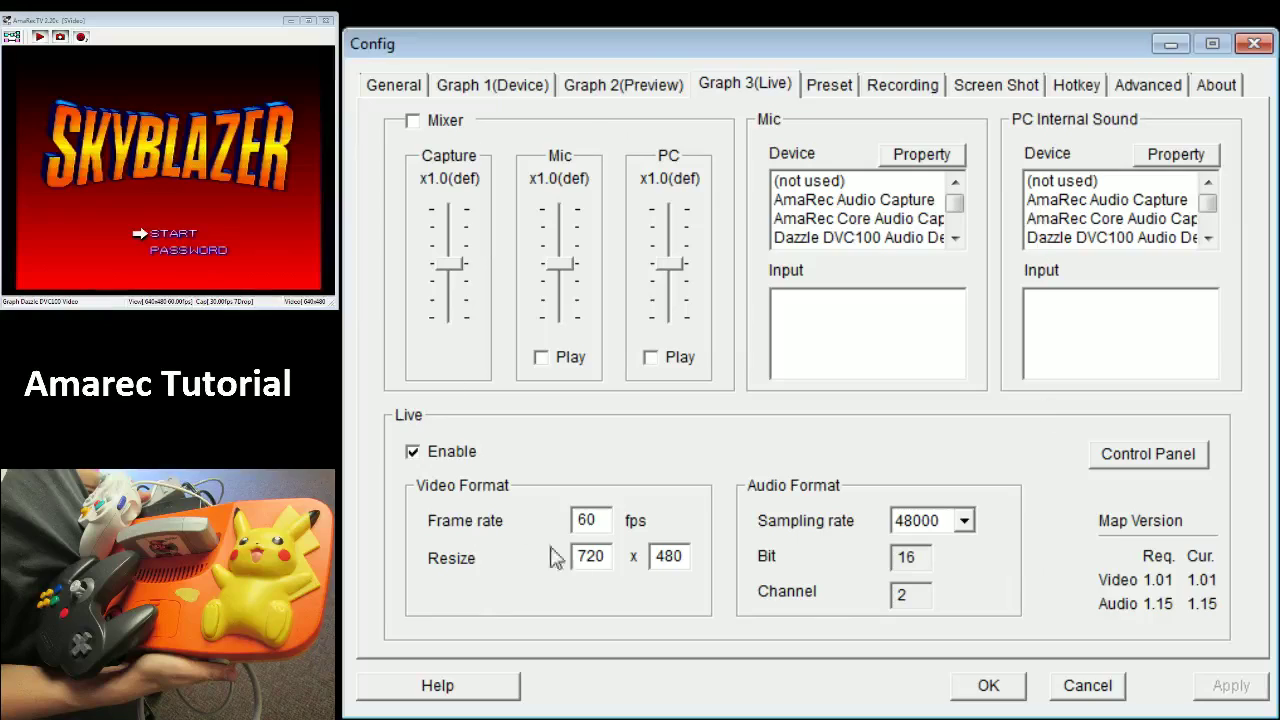
# Examine the preset, recording, screenshot, hotkey and advanced settings and the version information in the configuration
pyautogui.click(847, 87)
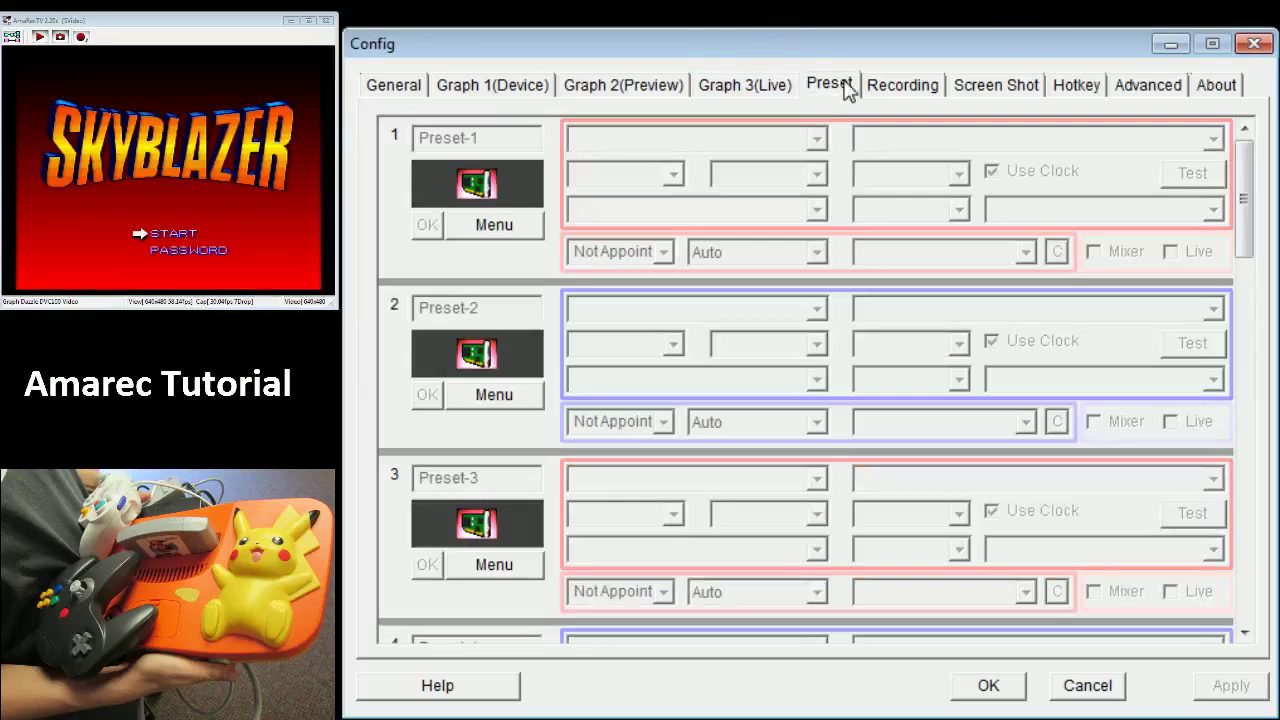
pyautogui.click(895, 88)
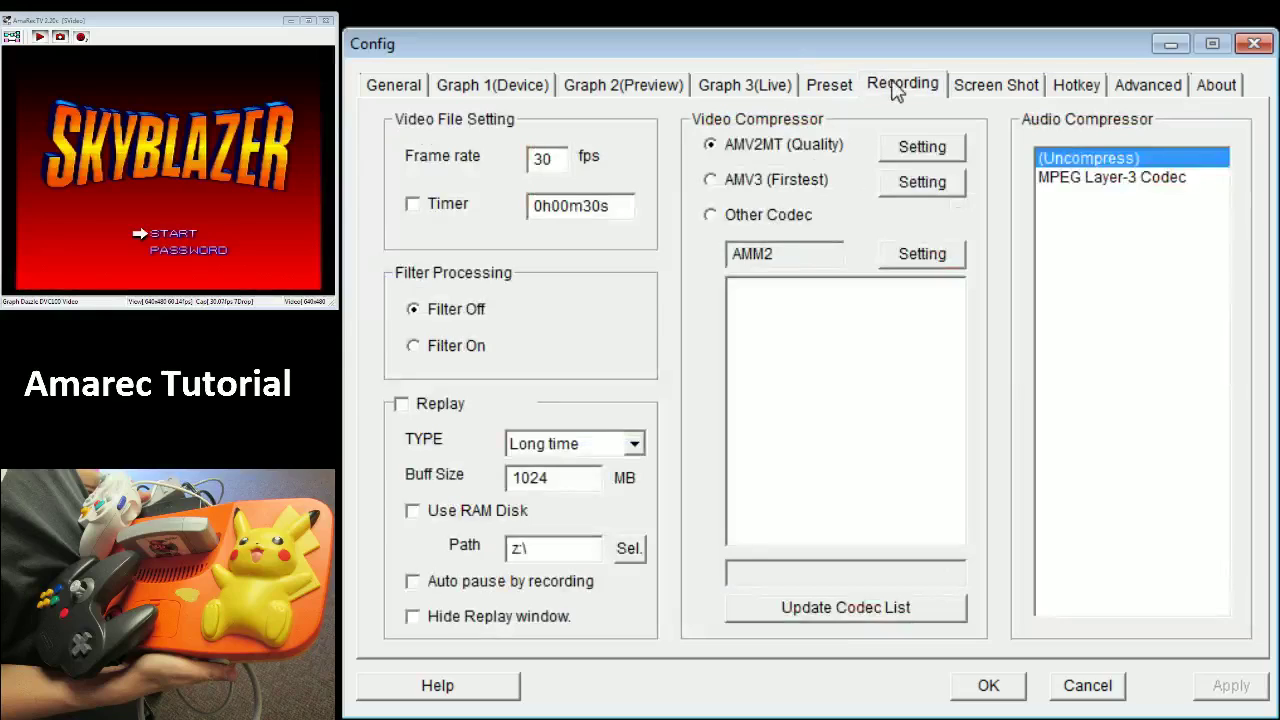
pyautogui.click(831, 87)
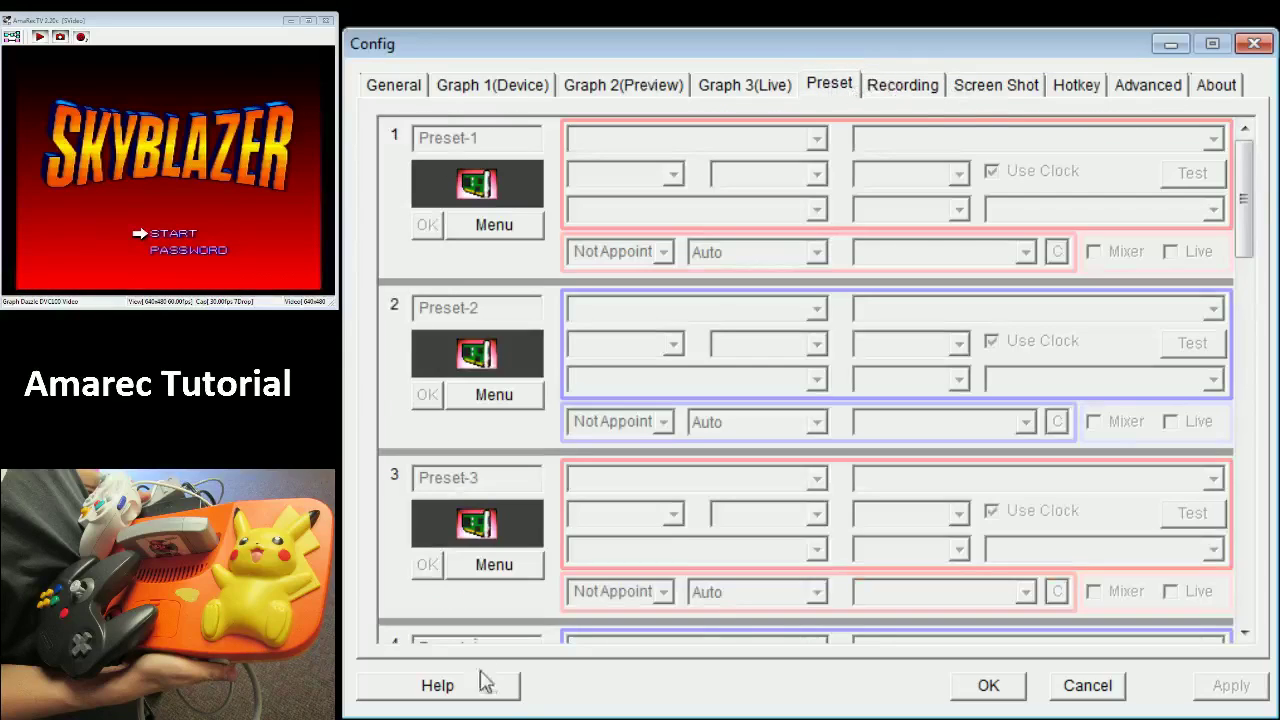
pyautogui.click(873, 89)
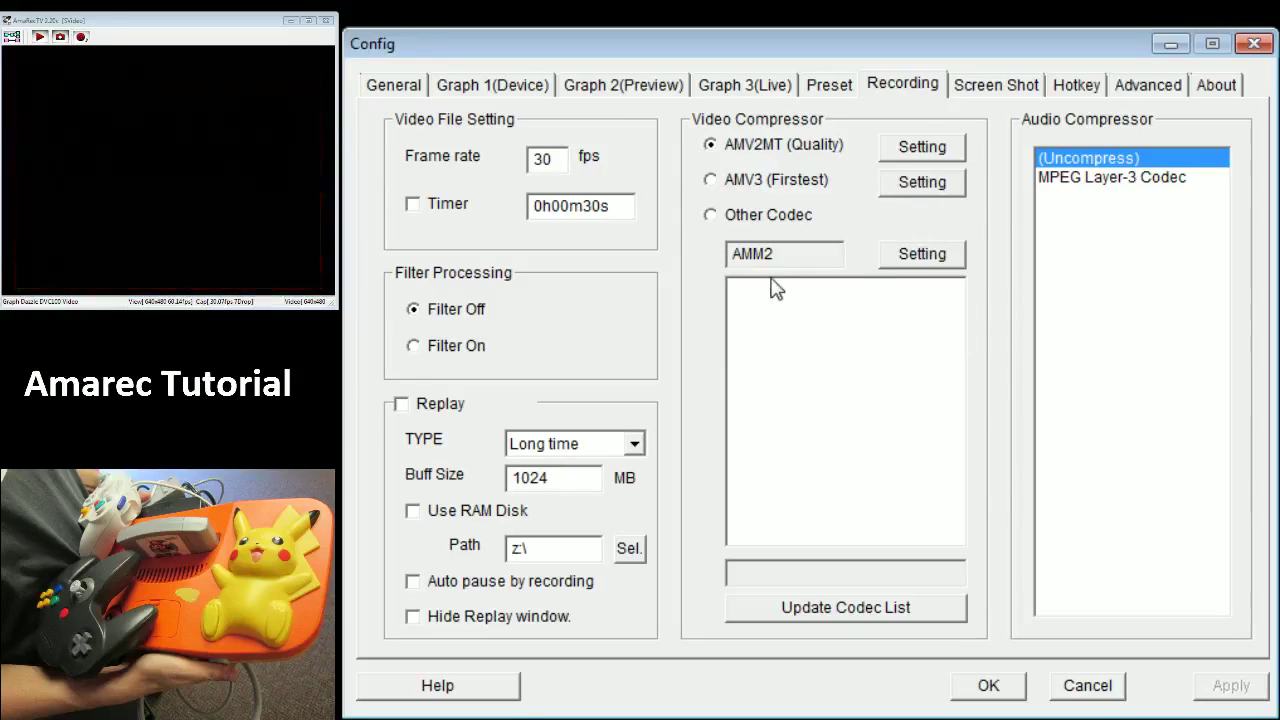
pyautogui.click(1000, 88)
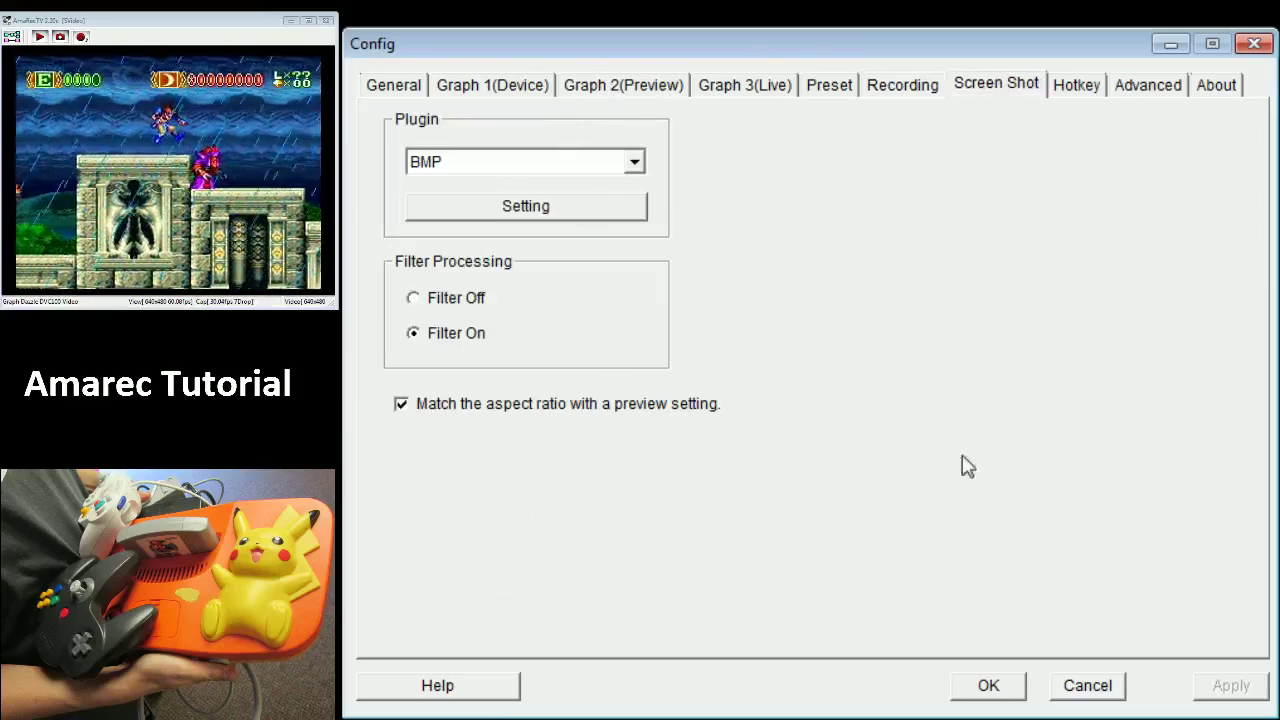
pyautogui.click(1090, 88)
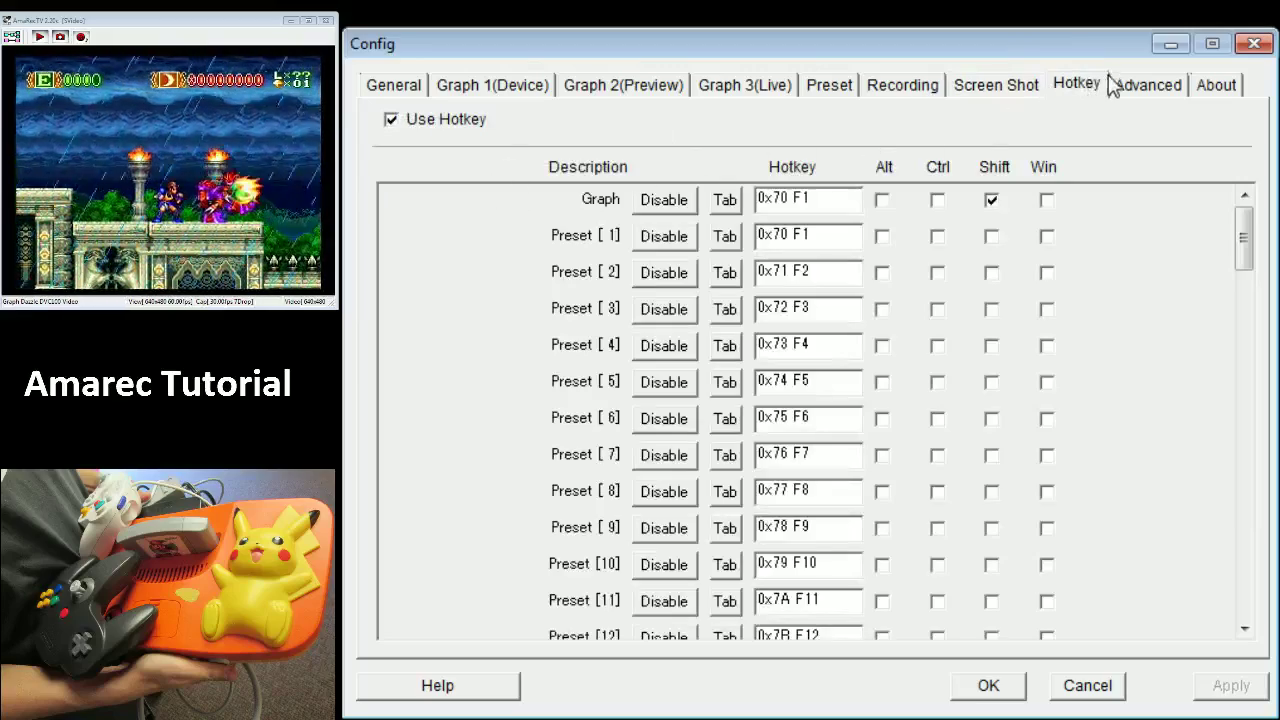
pyautogui.click(1165, 90)
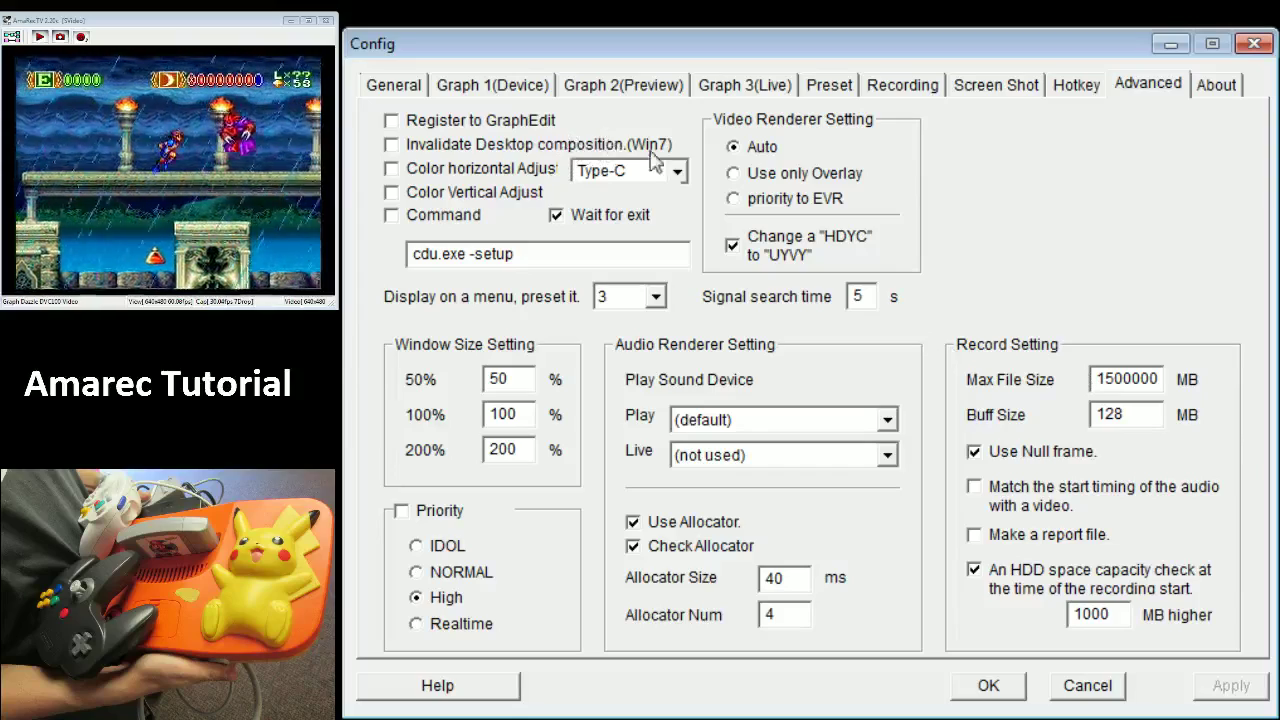
pyautogui.click(1218, 88)
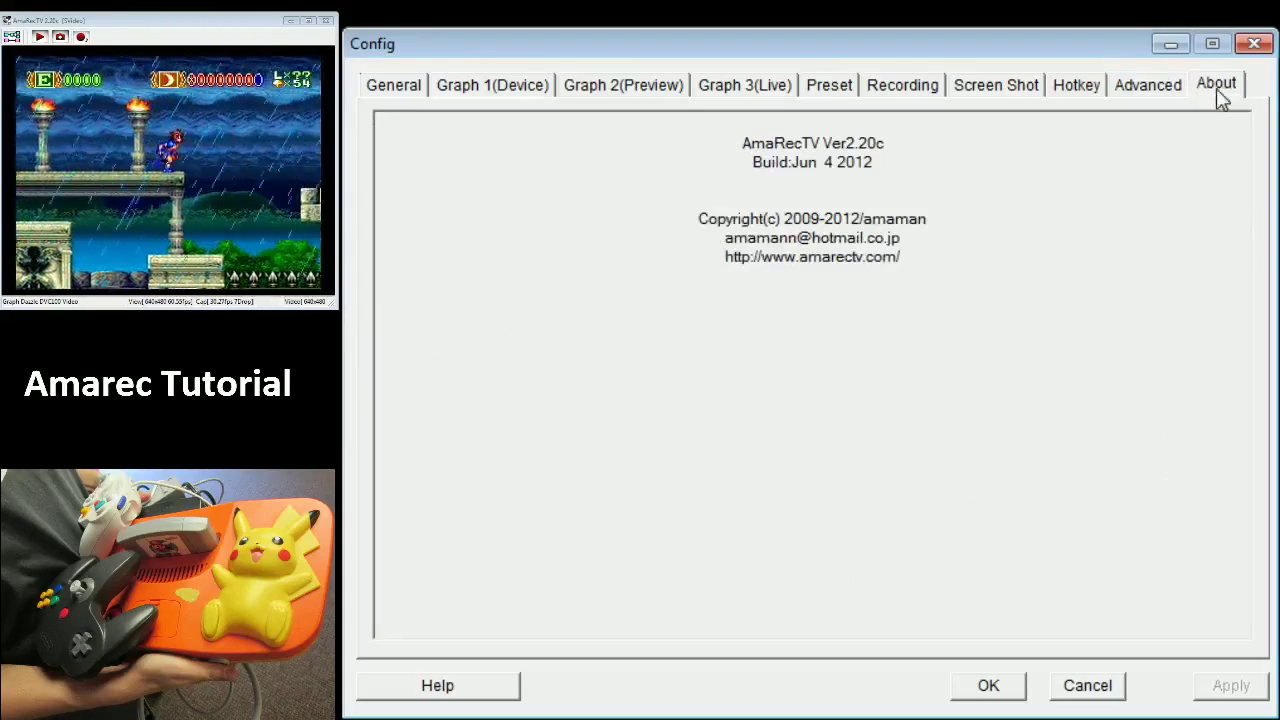
# Review the preview and Dazzle DVC100 capture device settings once more and accept the configuration
pyautogui.click(587, 93)
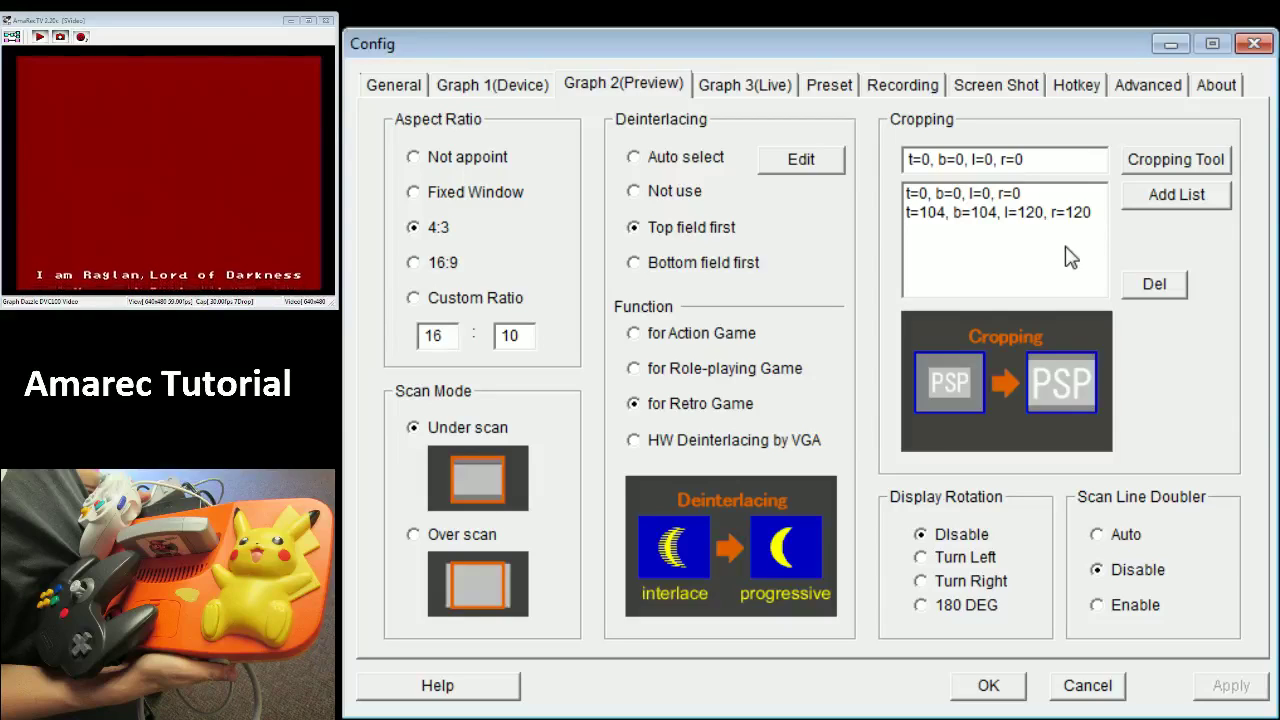
pyautogui.click(495, 85)
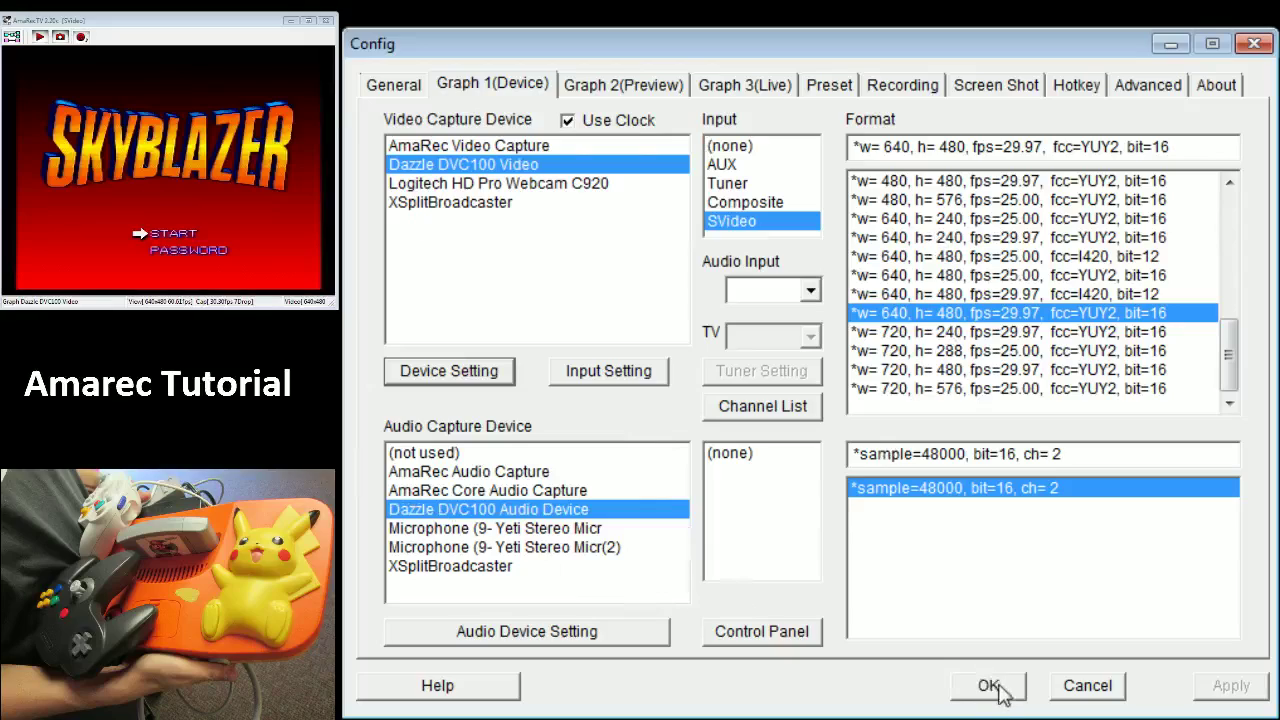
pyautogui.click(660, 636)
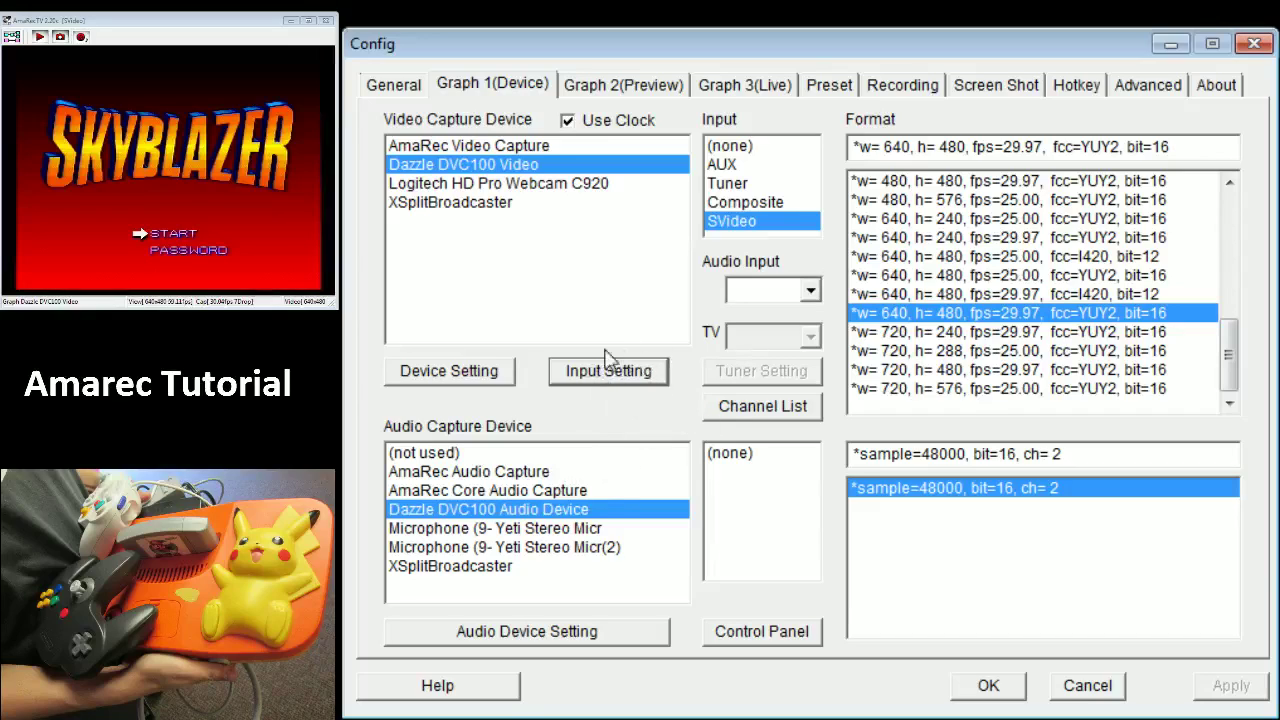
pyautogui.click(984, 688)
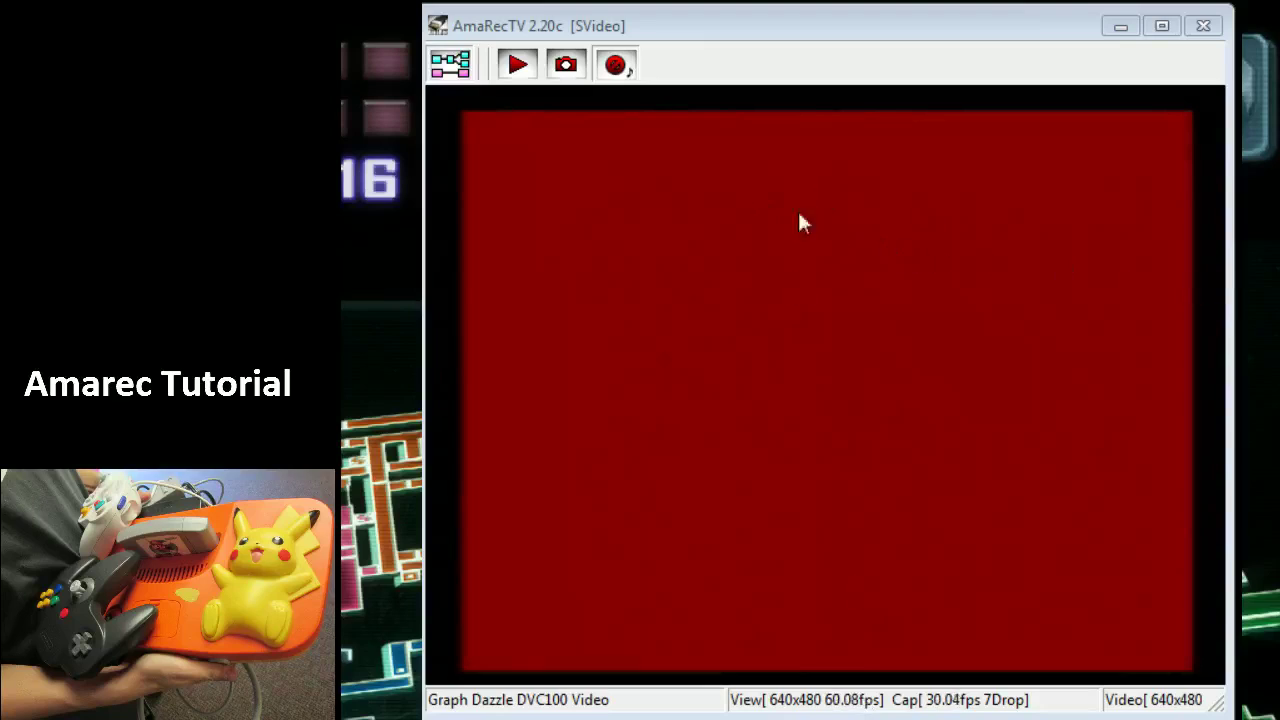
# Examine the live preview's context options for aspect and scan, window size, and input and channel, leaving them unchanged
pyautogui.rightClick(714, 195)
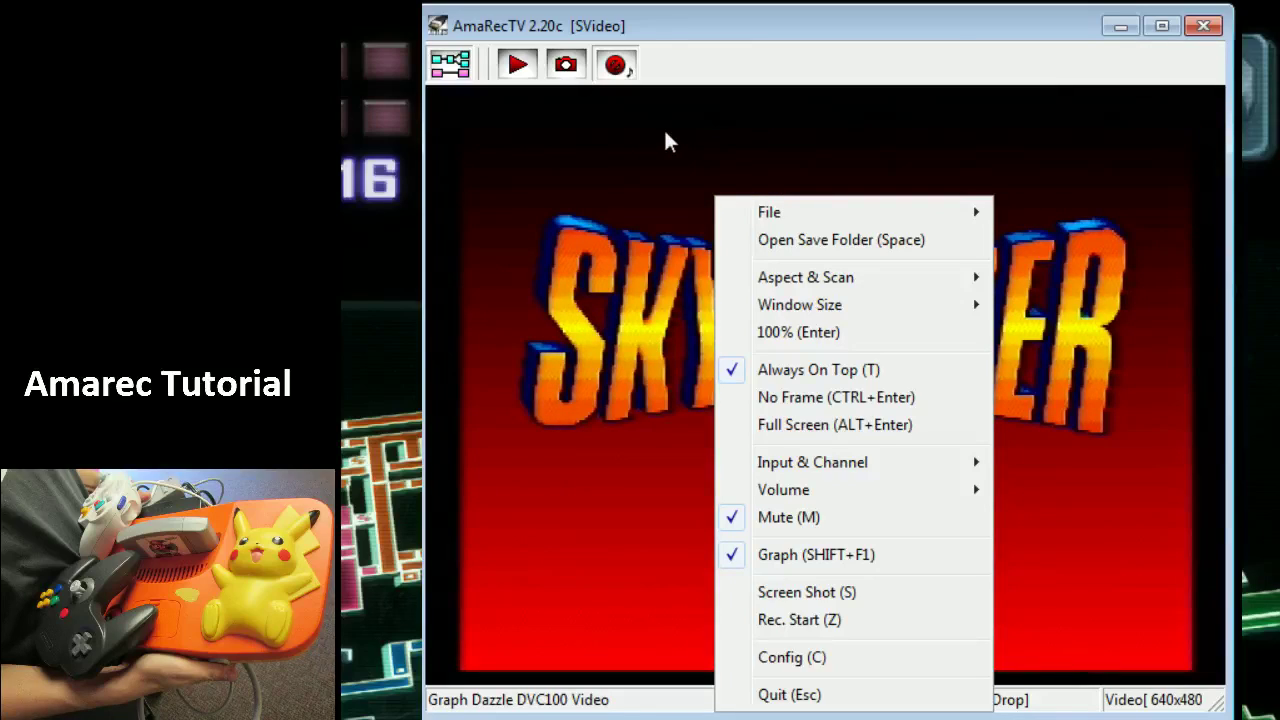
pyautogui.click(664, 130)
pyautogui.rightClick(664, 130)
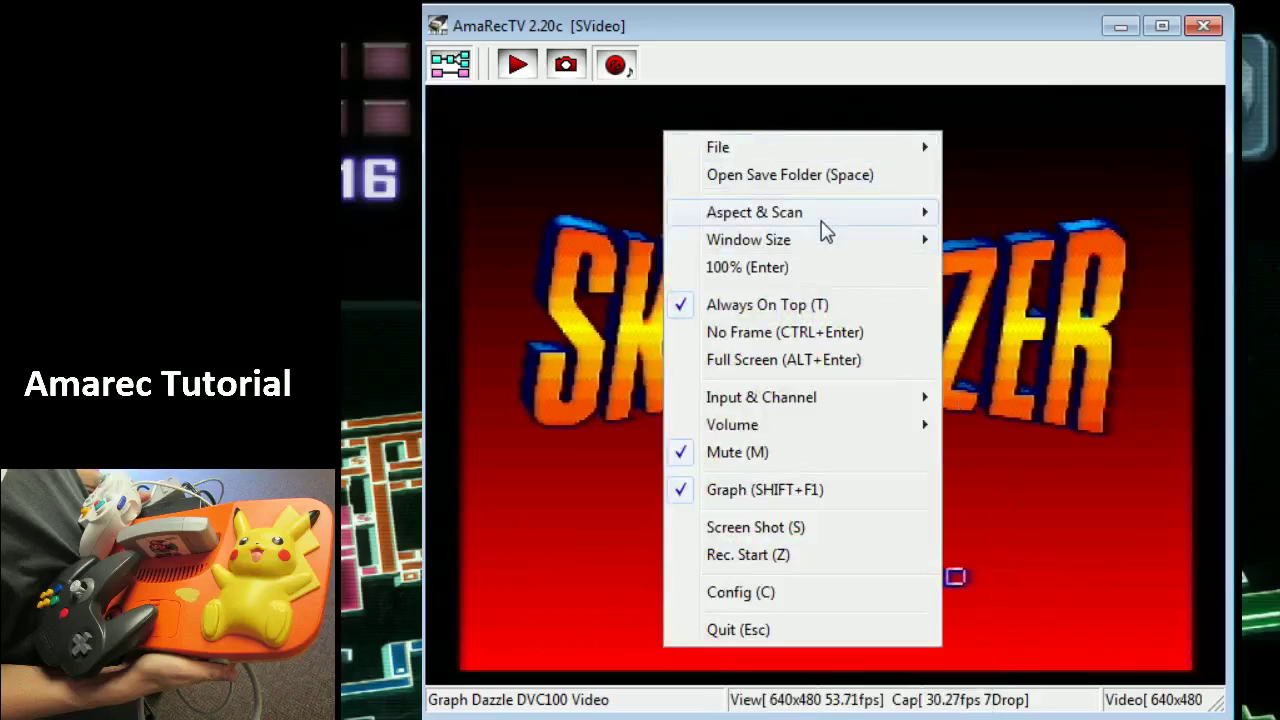
pyautogui.moveTo(822, 222)
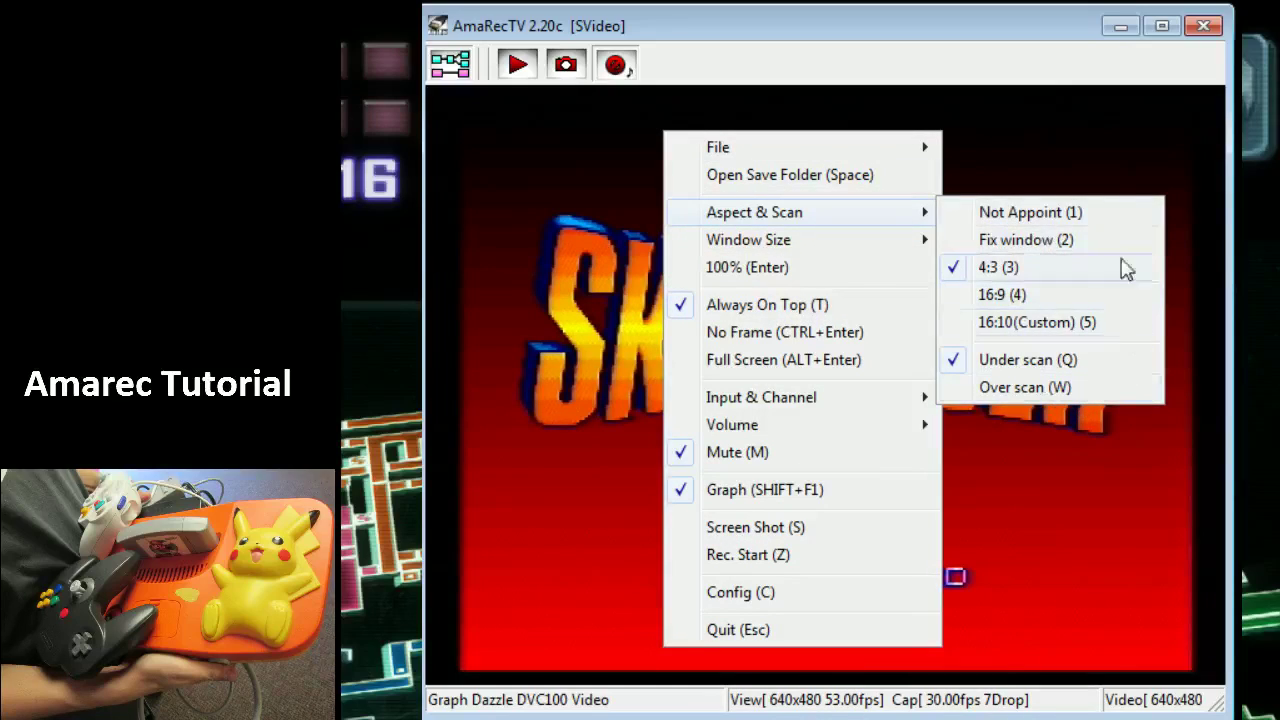
pyautogui.moveTo(807, 246)
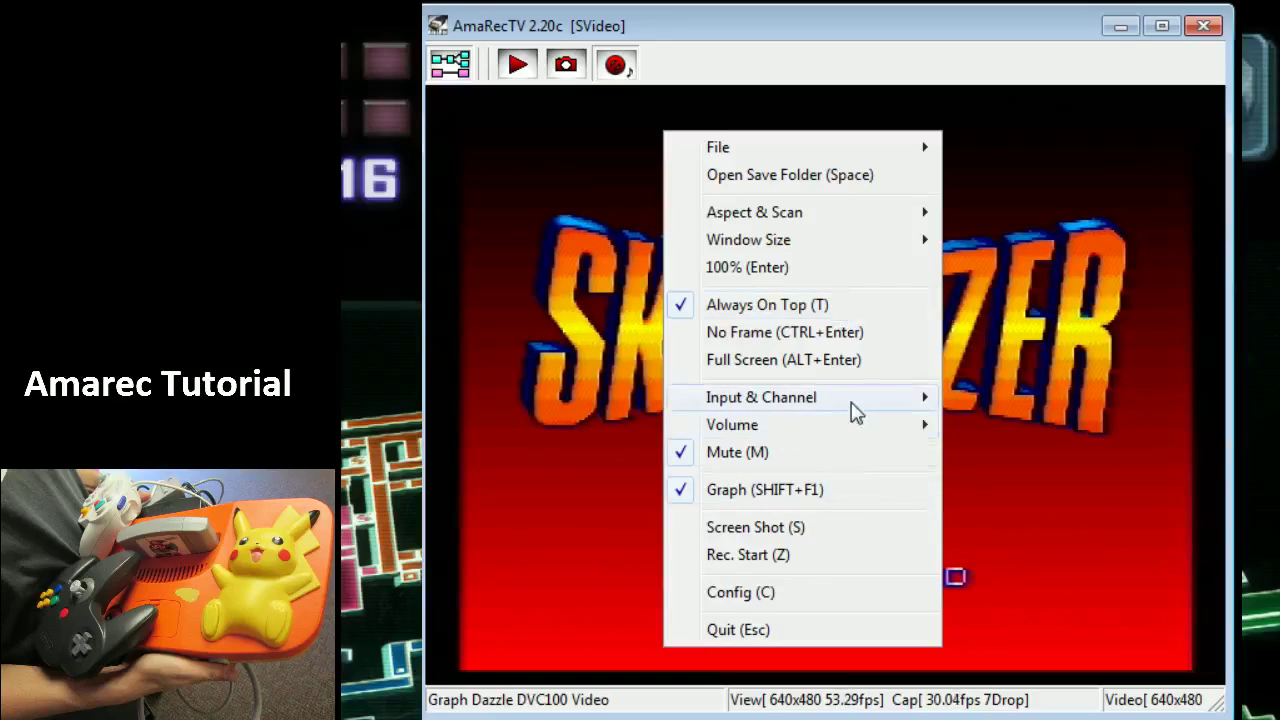
pyautogui.moveTo(855, 412)
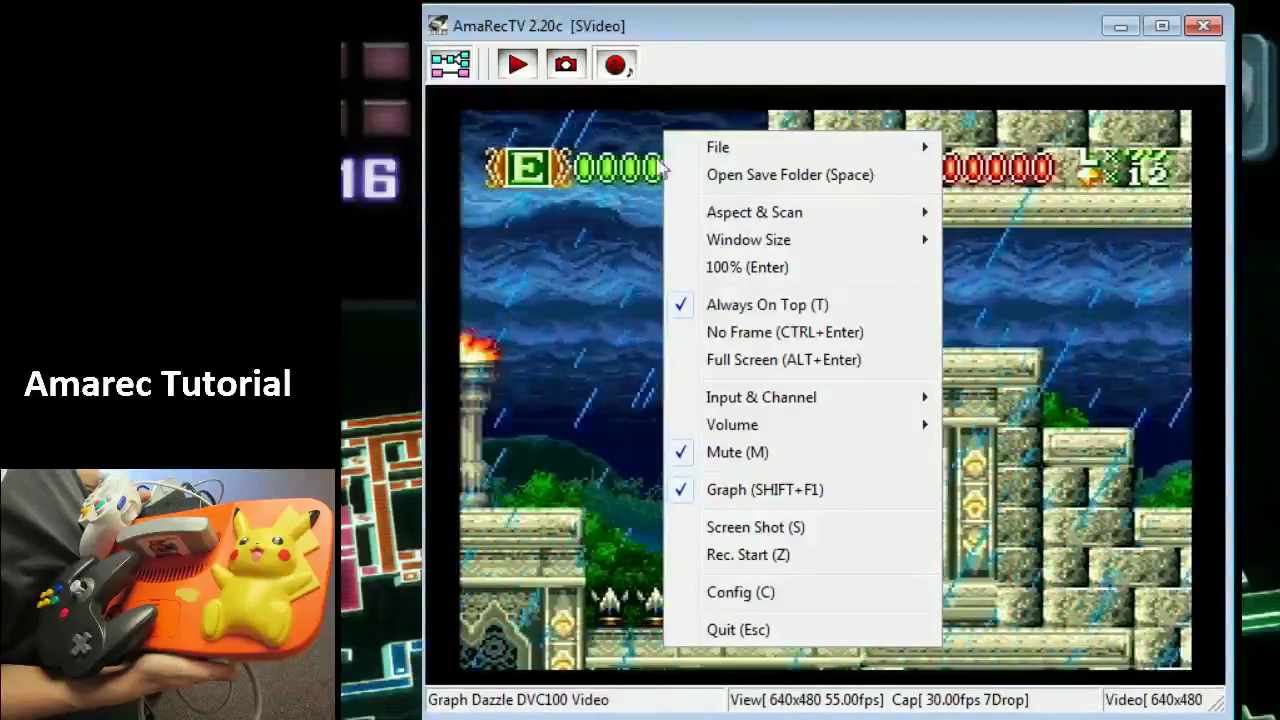
pyautogui.click(577, 212)
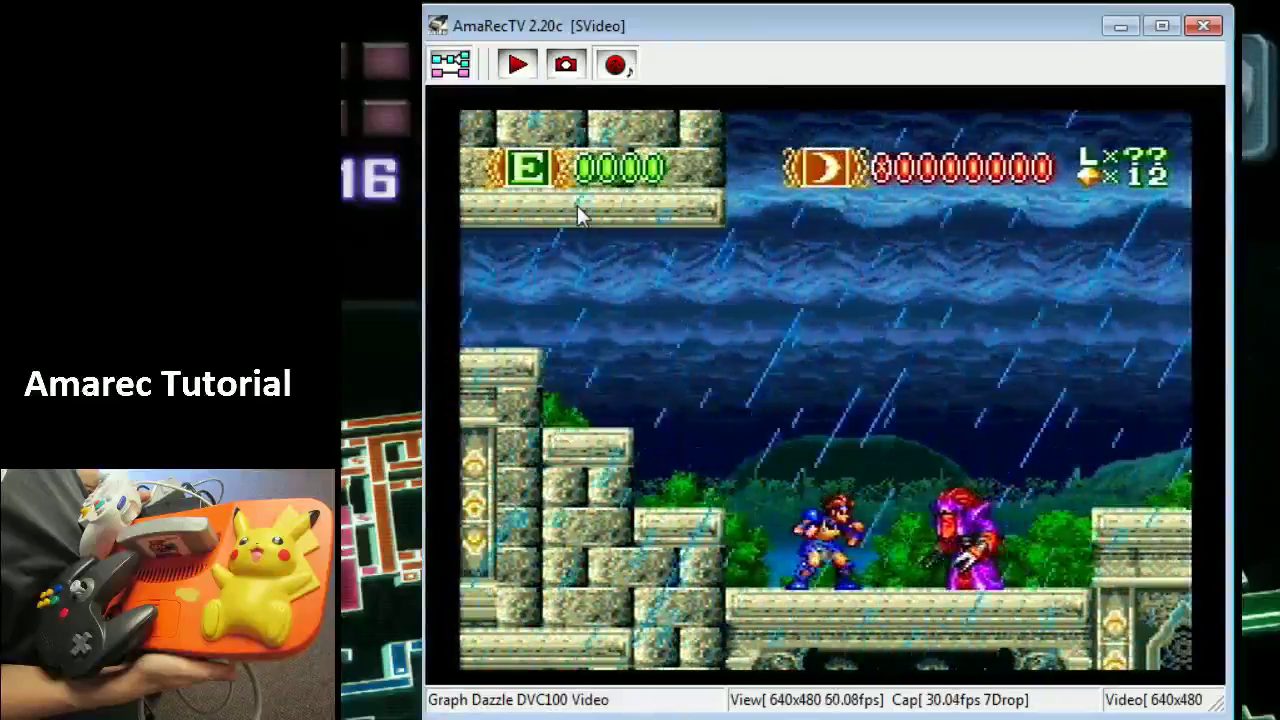